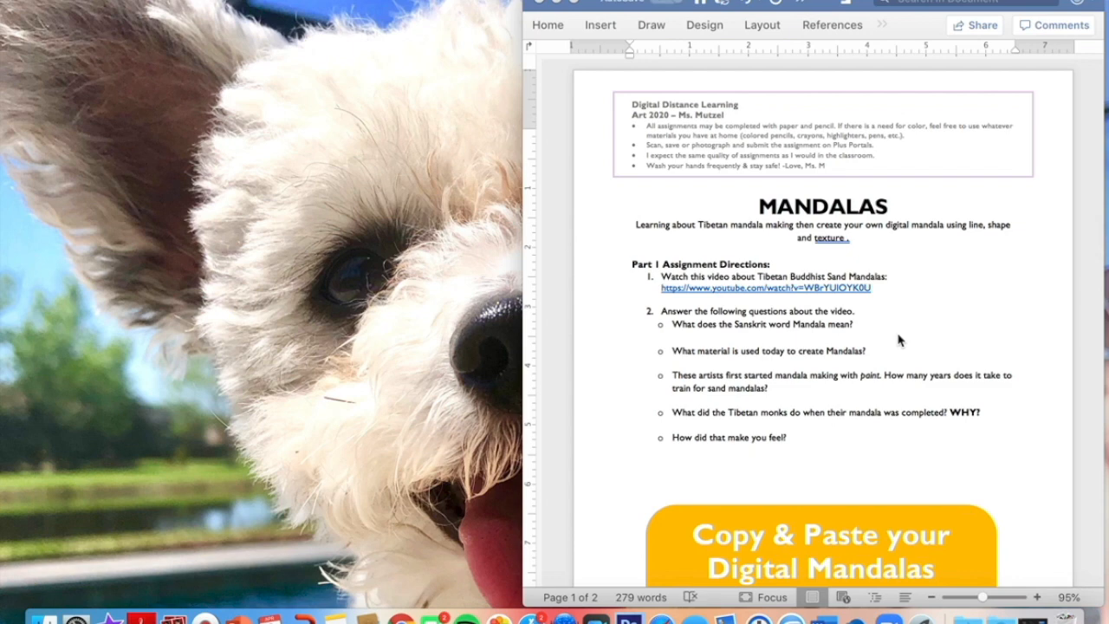
Review the mandala assignment directions for both parts and open the linked mandalagaba.com site.
{"action": "scroll", "coordinate": [897, 340], "scroll_direction": "down", "scroll_amount": 10}
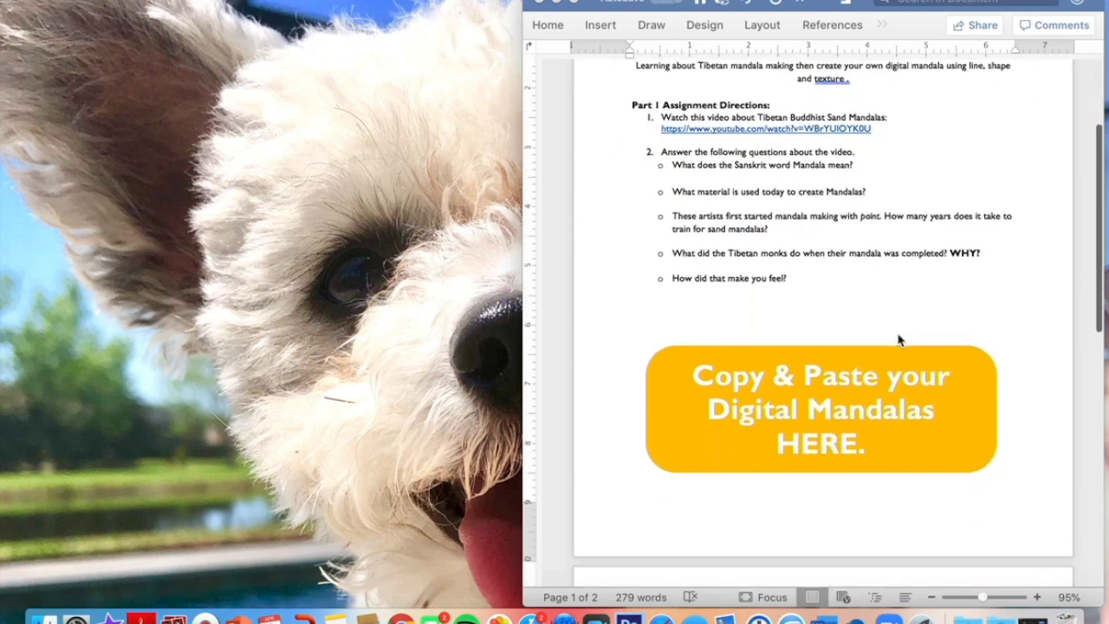
{"action": "scroll", "coordinate": [898, 340], "scroll_direction": "down", "scroll_amount": 5}
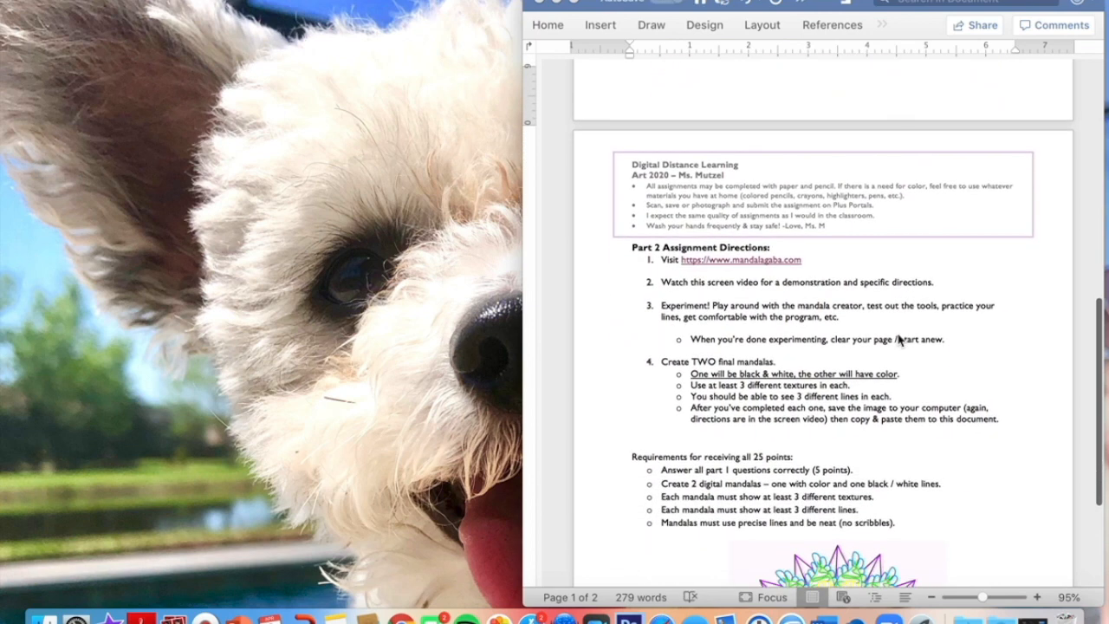
{"action": "scroll", "coordinate": [898, 340], "scroll_direction": "down", "scroll_amount": 1}
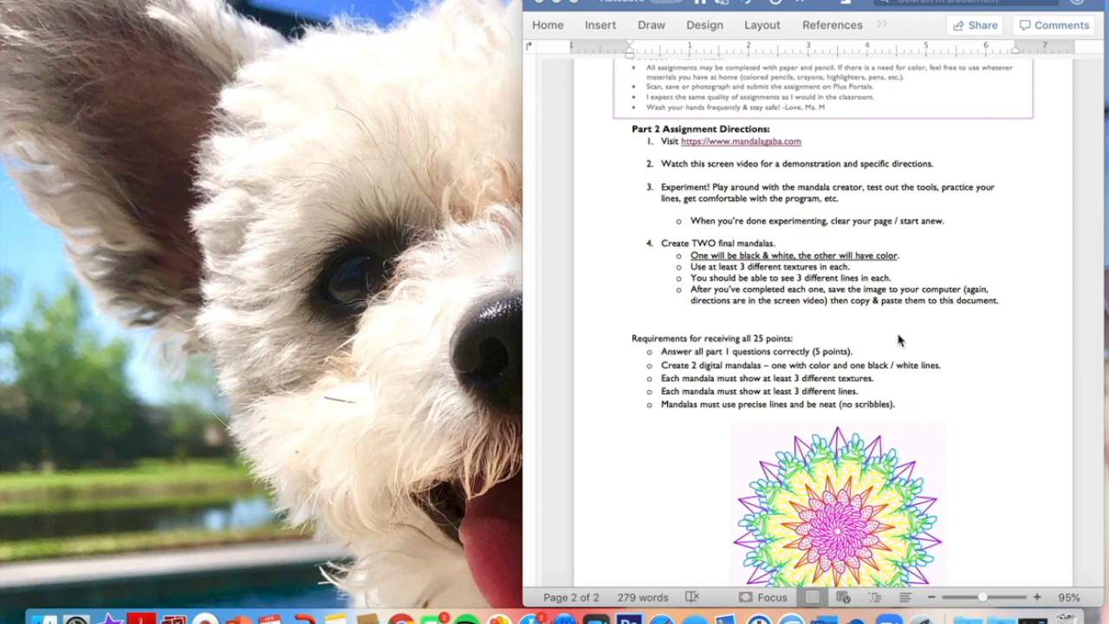
{"action": "left_click", "coordinate": [986, 138]}
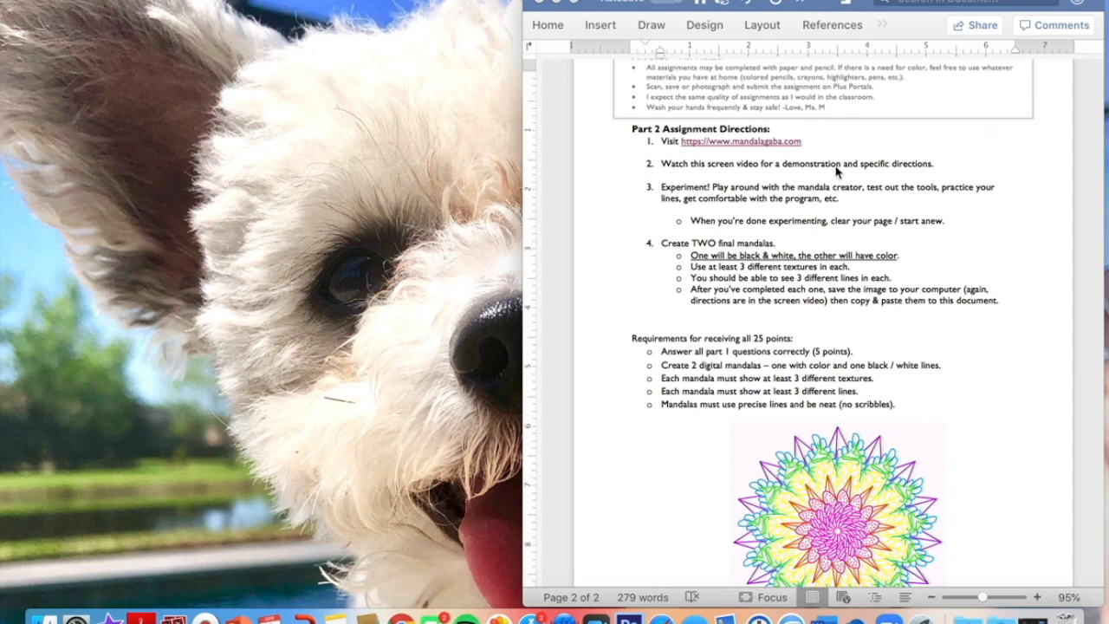
{"action": "left_click", "coordinate": [751, 143]}
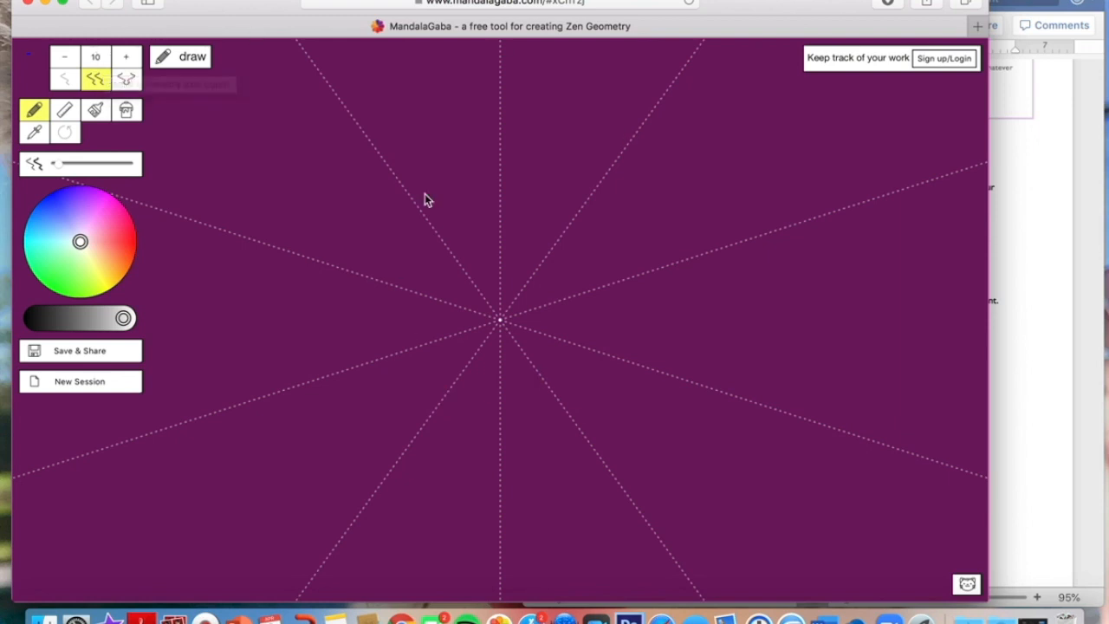
Raise the number of radial symmetry axes on the canvas to 18.
{"action": "left_click", "coordinate": [127, 59]}
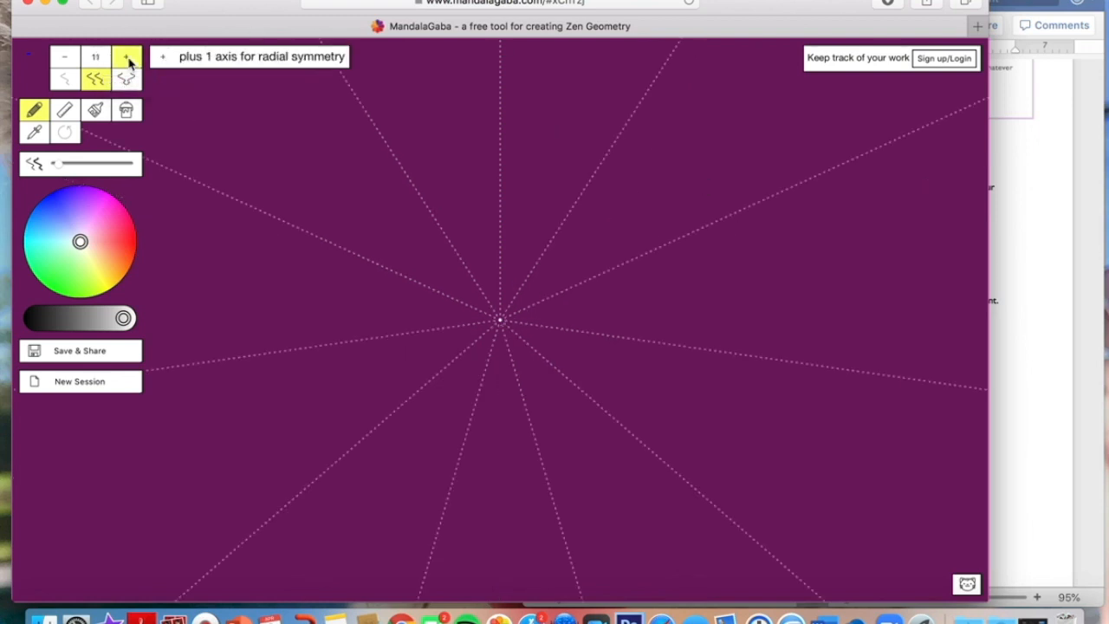
{"action": "left_click", "coordinate": [128, 59]}
{"action": "left_click", "coordinate": [128, 59]}
{"action": "left_click", "coordinate": [127, 59]}
{"action": "left_click", "coordinate": [127, 58]}
{"action": "left_click", "coordinate": [127, 59]}
{"action": "left_click", "coordinate": [128, 59]}
{"action": "left_click", "coordinate": [128, 59]}
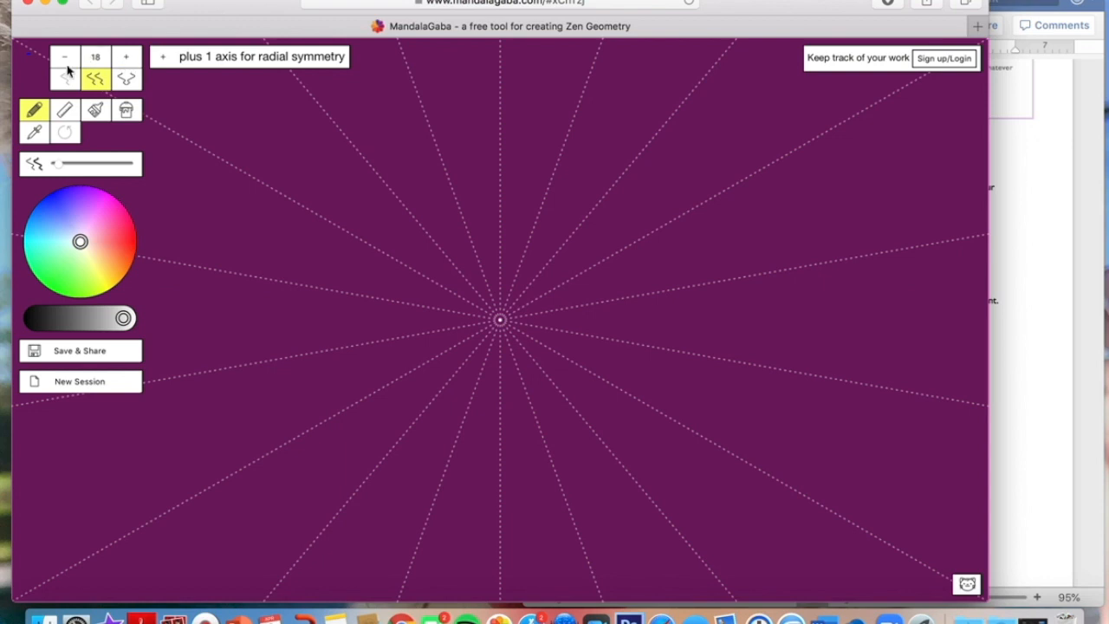
Lower the number of radial symmetry axes by ten.
{"action": "left_click", "coordinate": [66, 59]}
{"action": "left_click", "coordinate": [66, 59]}
{"action": "left_click", "coordinate": [66, 59]}
{"action": "left_click", "coordinate": [66, 59]}
{"action": "left_click", "coordinate": [66, 59]}
{"action": "left_click", "coordinate": [65, 59]}
{"action": "left_click", "coordinate": [66, 59]}
{"action": "left_click", "coordinate": [65, 59]}
{"action": "left_click", "coordinate": [66, 59]}
{"action": "left_click", "coordinate": [66, 58]}
Switch to mirrored radial symmetry and set the number of axes to 14.
{"action": "left_click", "coordinate": [126, 59]}
{"action": "left_click", "coordinate": [126, 59]}
{"action": "left_click", "coordinate": [127, 59]}
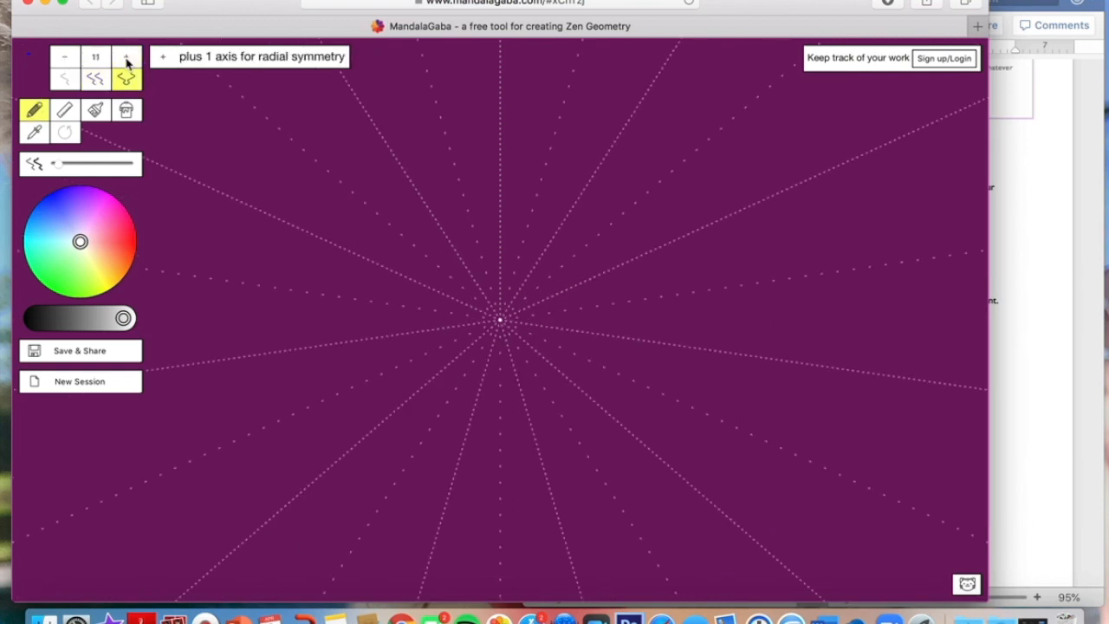
{"action": "left_click", "coordinate": [64, 59]}
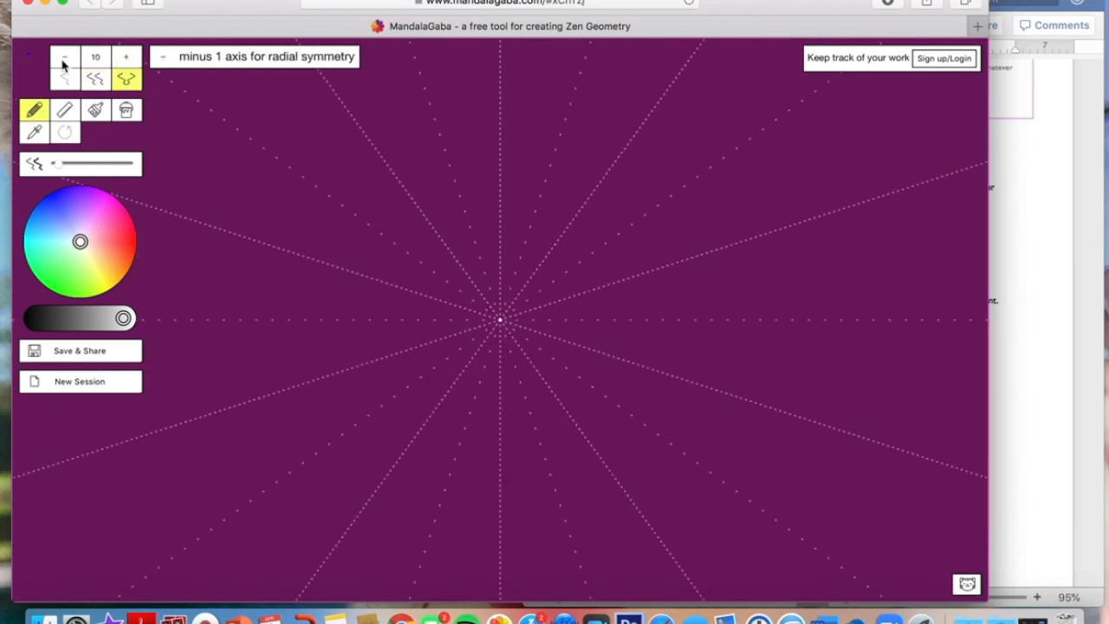
{"action": "left_click", "coordinate": [126, 59]}
{"action": "left_click", "coordinate": [127, 59]}
{"action": "left_click", "coordinate": [126, 59]}
{"action": "left_click", "coordinate": [128, 61]}
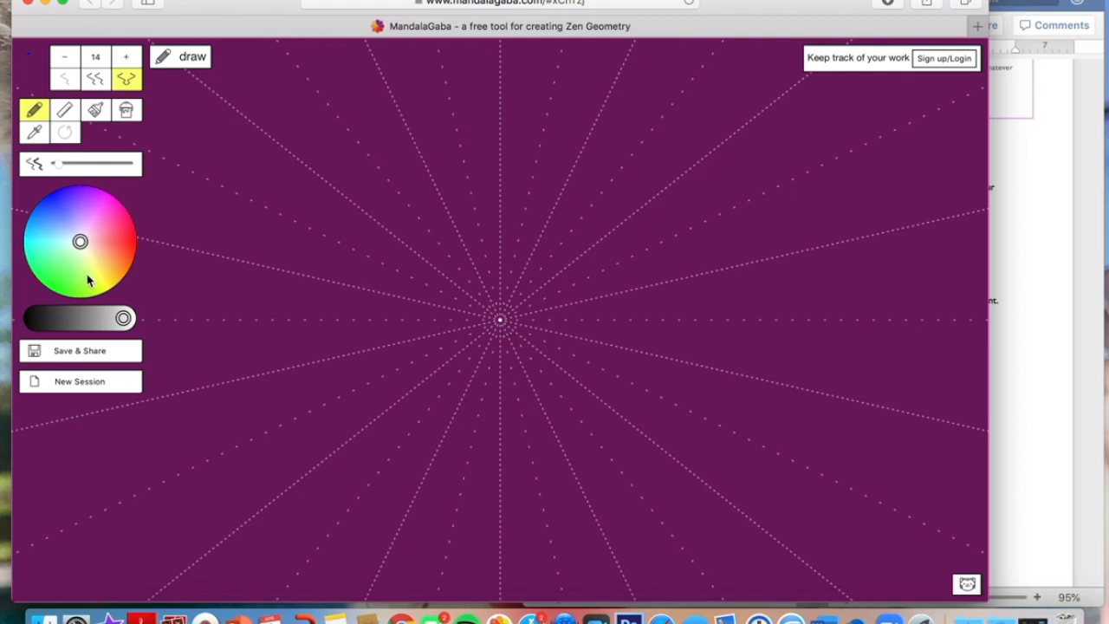
Choose a very pale pink near the color wheel's centre and apply it as the canvas background.
{"action": "mouse_move", "coordinate": [123, 319]}
{"action": "left_mouse_down"}
{"action": "mouse_move", "coordinate": [89, 318]}
{"action": "mouse_move", "coordinate": [139, 324]}
{"action": "left_mouse_up"}
{"action": "left_click_drag", "start_coordinate": [91, 244], "coordinate": [81, 241]}
{"action": "left_click", "coordinate": [126, 111]}
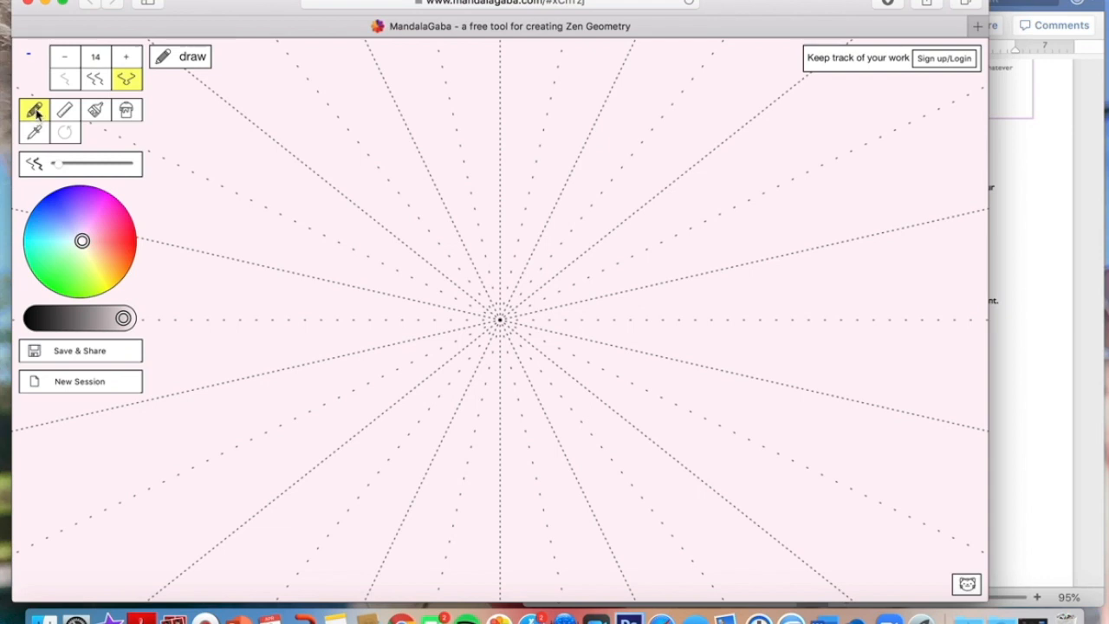
Pick a blue-violet pen color and draw a flower of long, narrow looped petals radiating from the canvas centre.
{"action": "left_click_drag", "start_coordinate": [88, 213], "coordinate": [67, 198]}
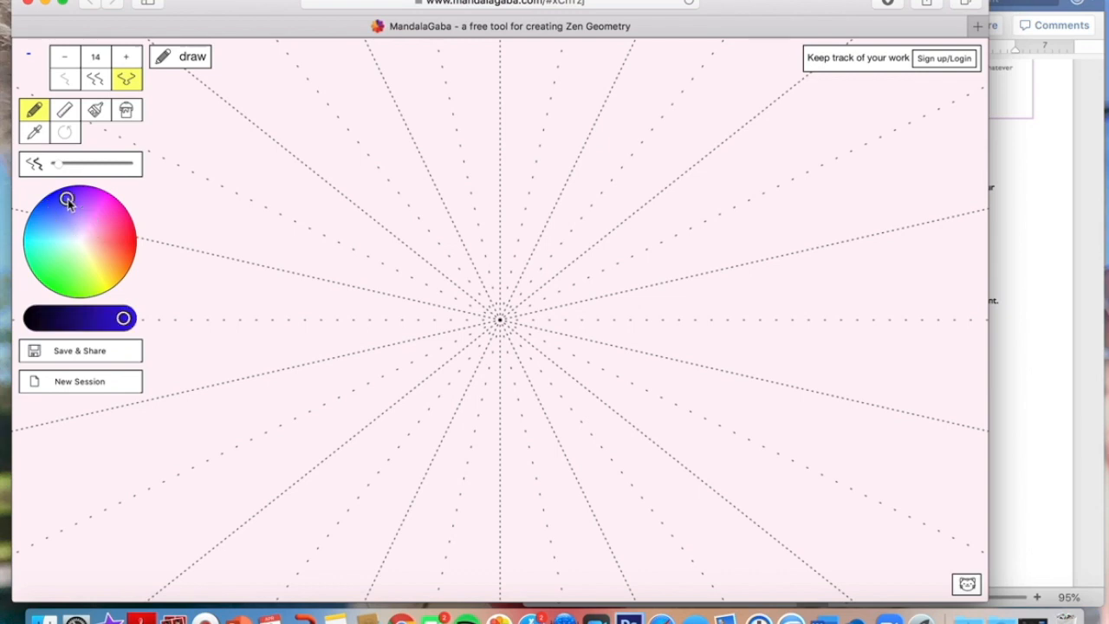
{"action": "left_click", "coordinate": [56, 216]}
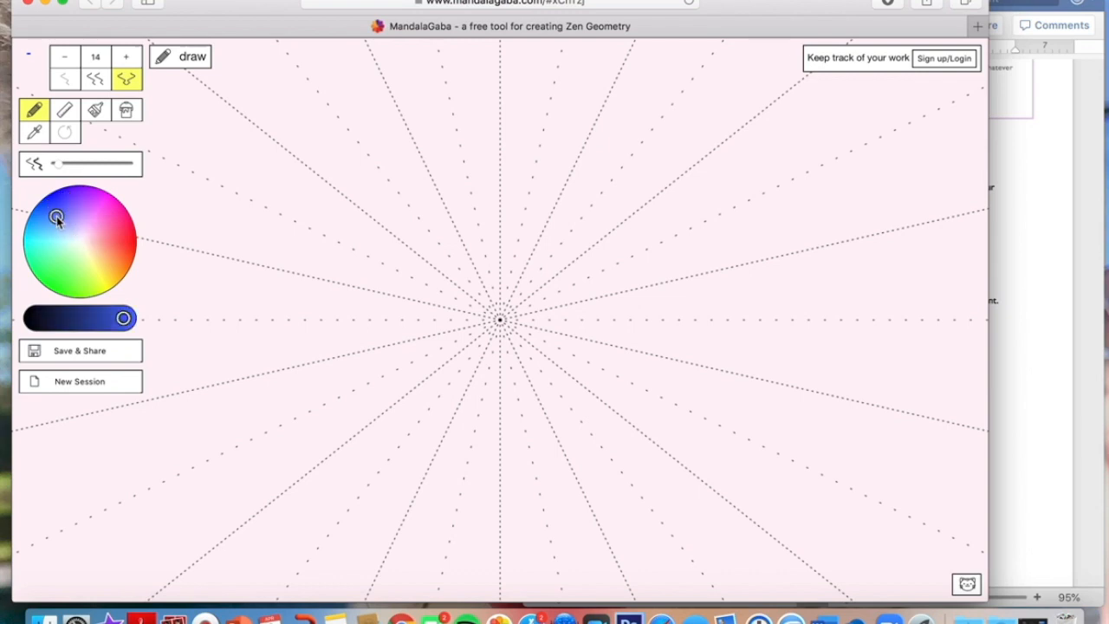
{"action": "left_click", "coordinate": [65, 207]}
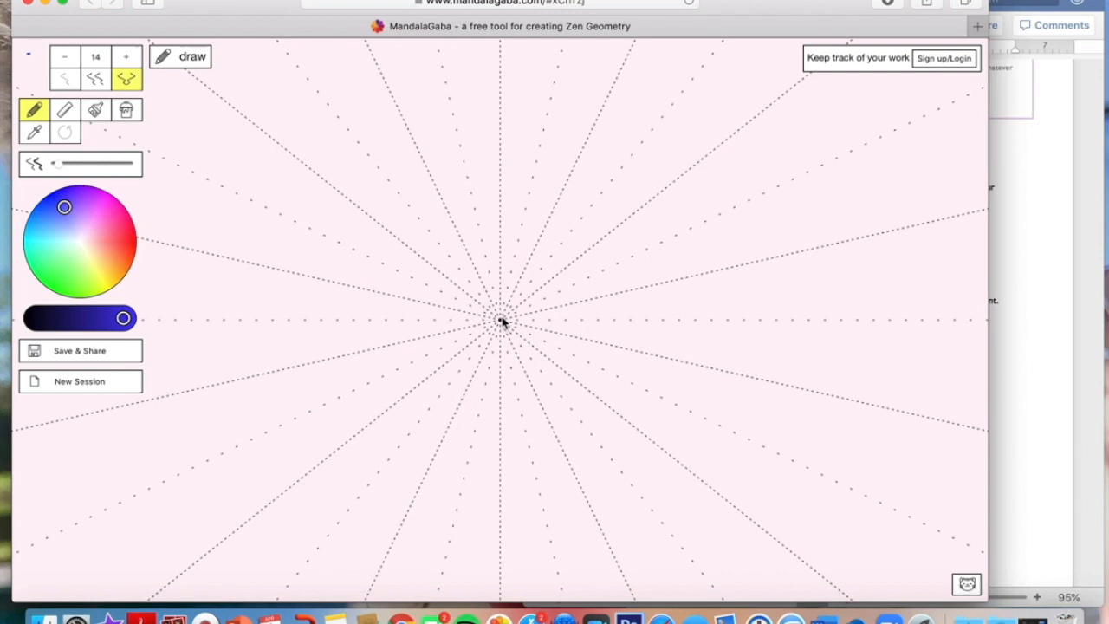
{"action": "left_click_drag", "start_coordinate": [501, 321], "coordinate": [512, 330]}
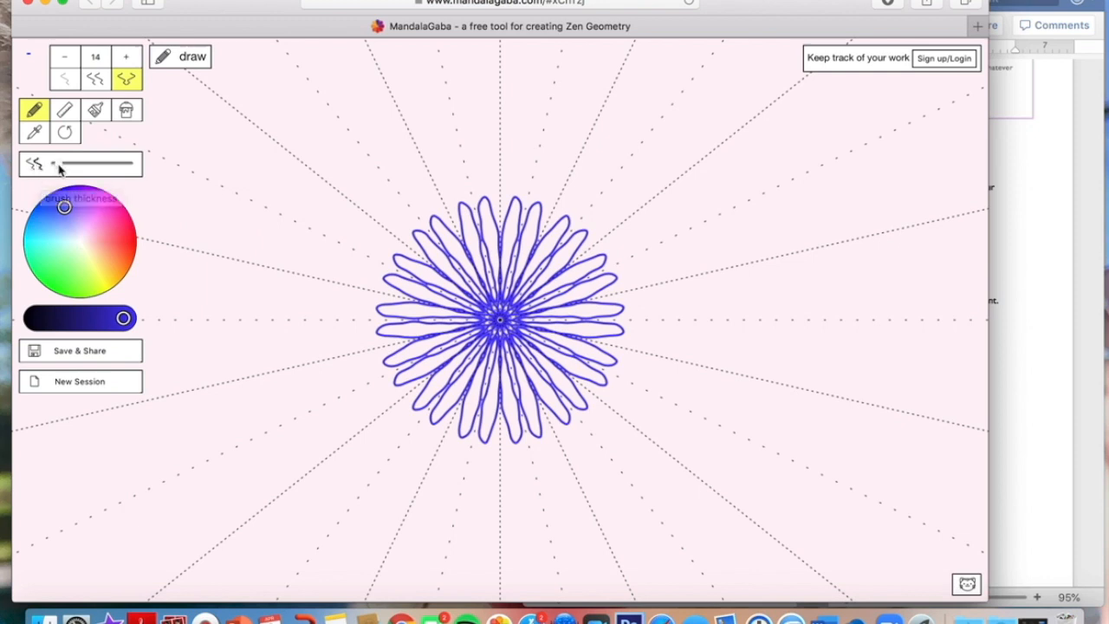
Try a much thicker brush by drawing a wavy ring around the flower, then undo the ring.
{"action": "left_click_drag", "start_coordinate": [59, 169], "coordinate": [105, 168]}
{"action": "left_click_drag", "start_coordinate": [346, 126], "coordinate": [297, 149]}
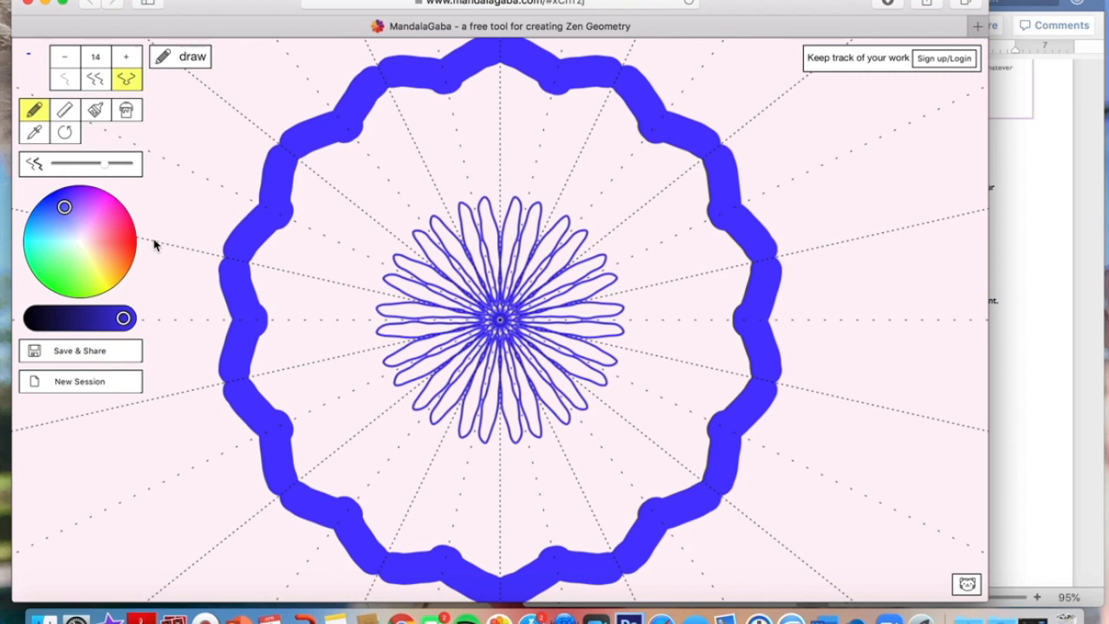
{"action": "left_click", "coordinate": [67, 133]}
Set the brush thickness to 1, draw thin loops beyond the petal tips, then undo them.
{"action": "left_click_drag", "start_coordinate": [56, 169], "coordinate": [56, 170]}
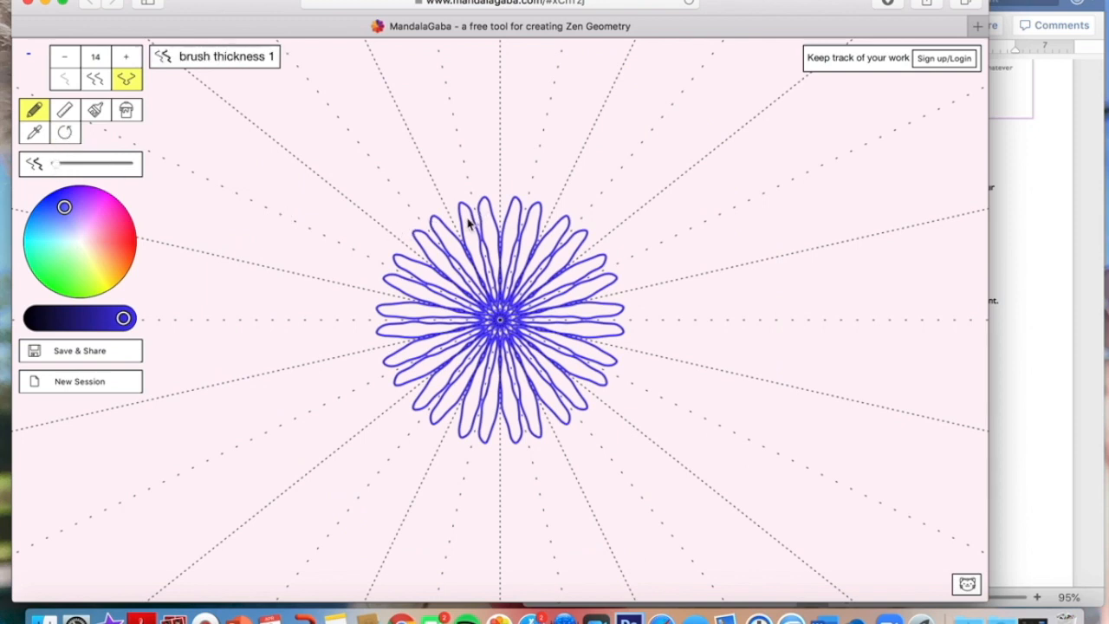
{"action": "mouse_move", "coordinate": [462, 204]}
{"action": "left_mouse_down"}
{"action": "mouse_move", "coordinate": [462, 151]}
{"action": "mouse_move", "coordinate": [475, 155]}
{"action": "mouse_move", "coordinate": [473, 201]}
{"action": "left_mouse_up"}
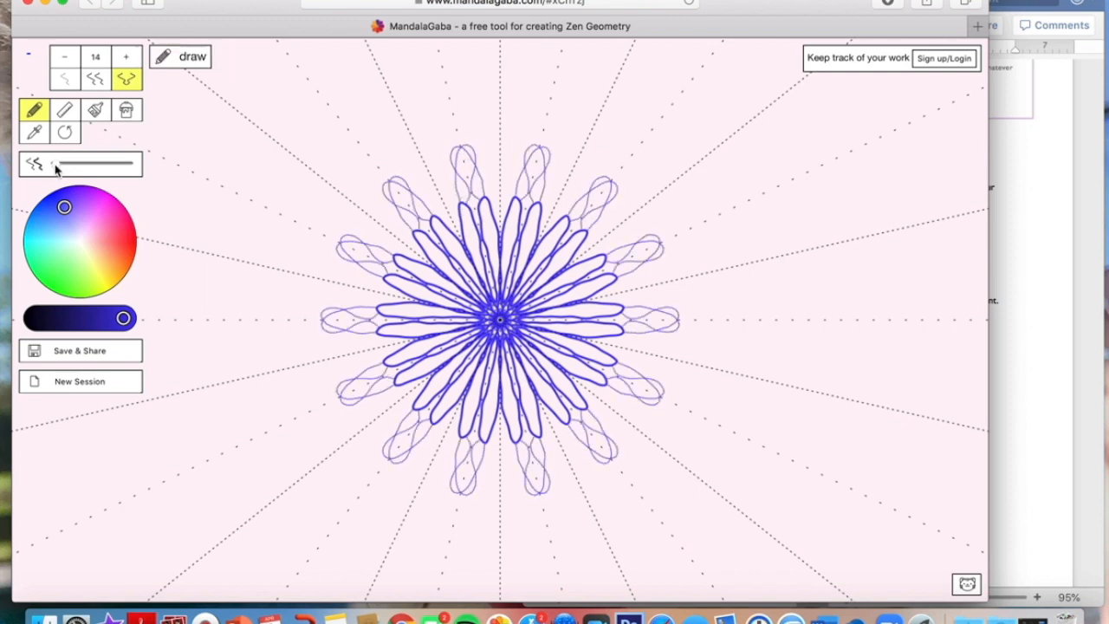
{"action": "left_click", "coordinate": [67, 132]}
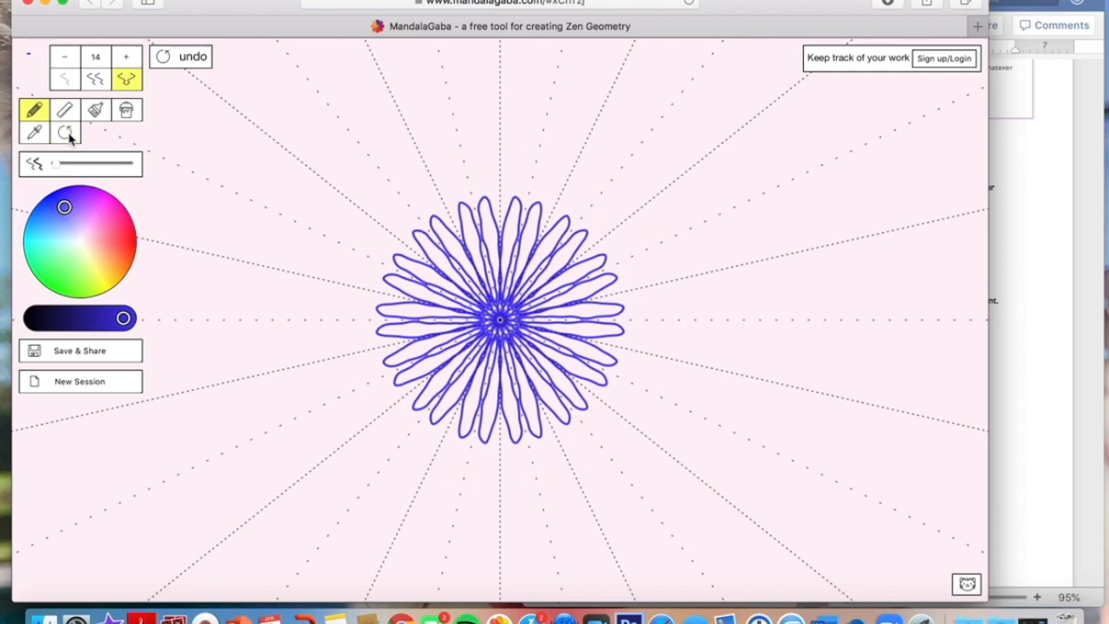
Thicken the brush slightly and use the line tool to draw straight, pointed star rays around the flower.
{"action": "left_click", "coordinate": [59, 165]}
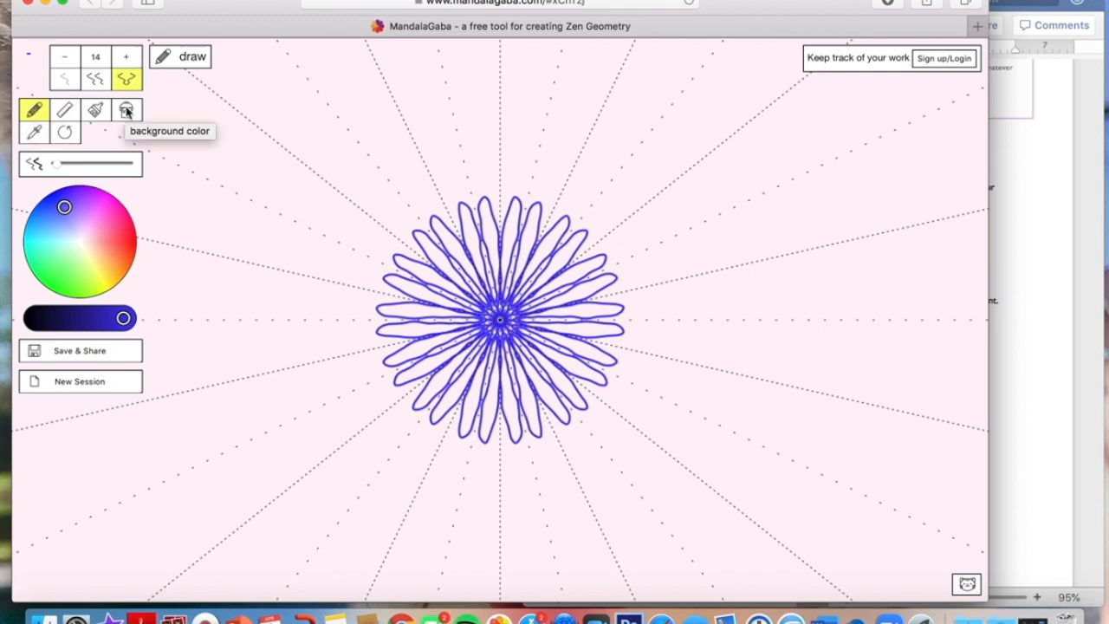
{"action": "left_click", "coordinate": [66, 113]}
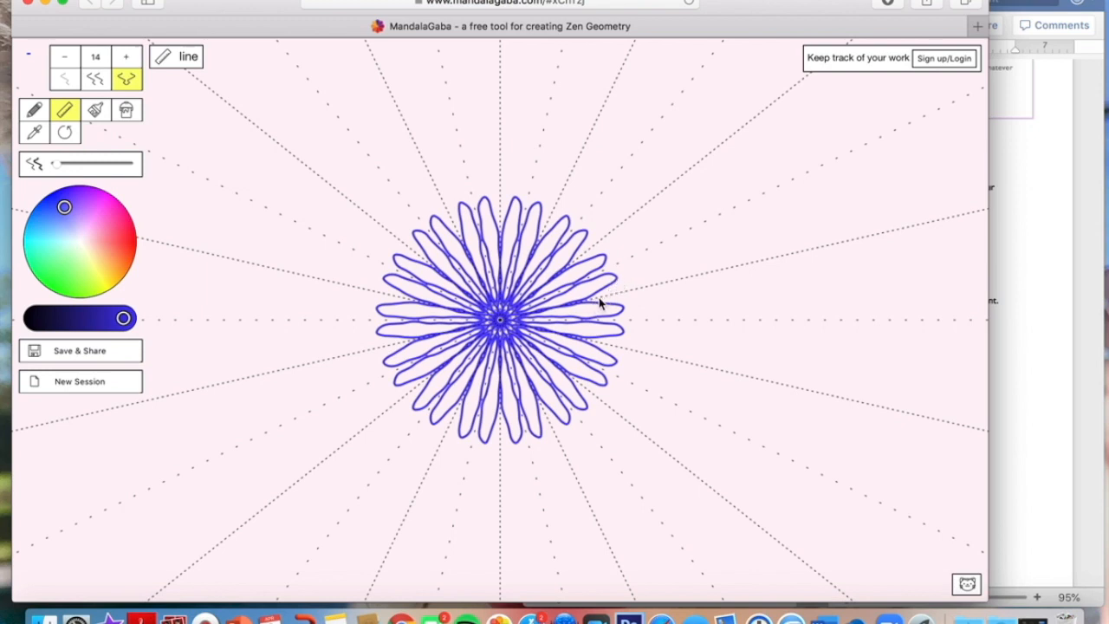
{"action": "mouse_move", "coordinate": [590, 304]}
{"action": "left_mouse_down"}
{"action": "mouse_move", "coordinate": [693, 250]}
{"action": "mouse_move", "coordinate": [680, 235]}
{"action": "left_mouse_up"}
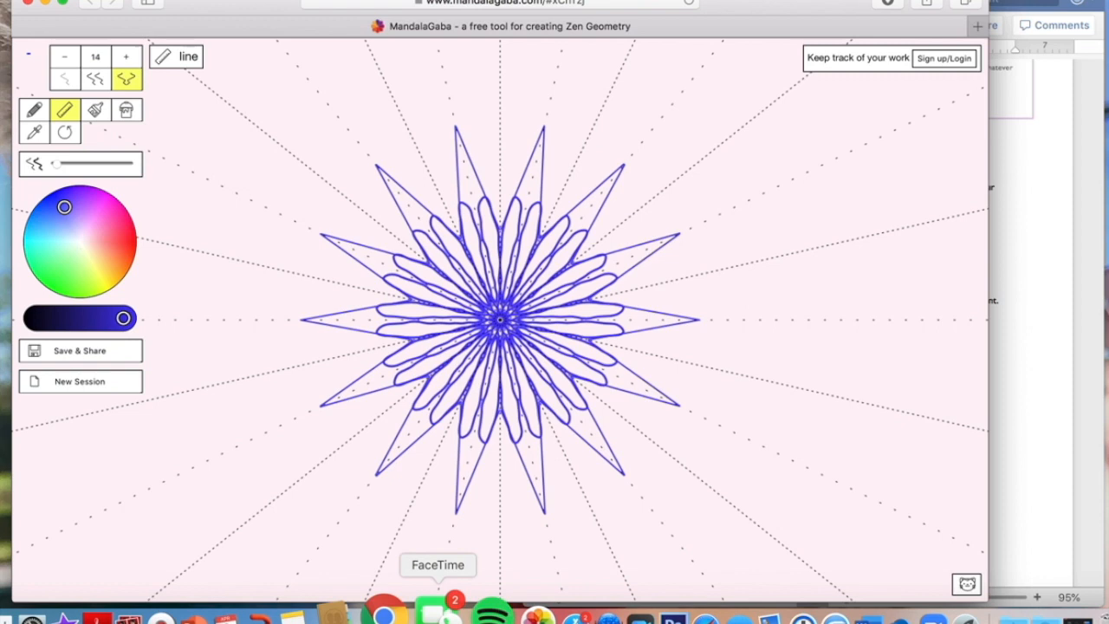
Draw crossed straight lines outside the star points, then undo them.
{"action": "left_click_drag", "start_coordinate": [309, 173], "coordinate": [215, 240]}
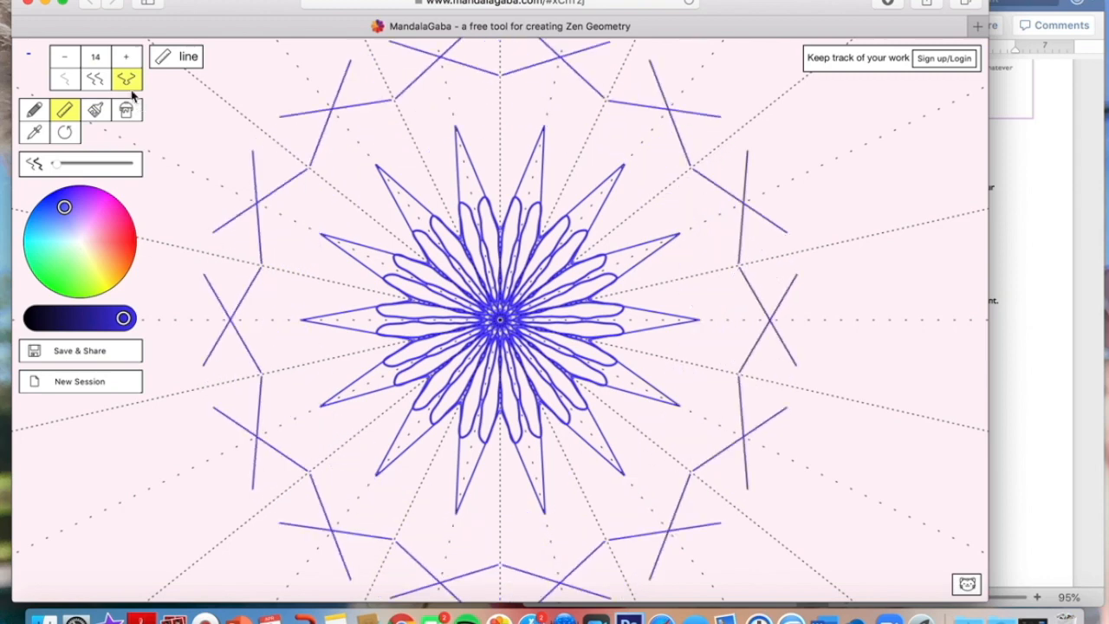
{"action": "left_click", "coordinate": [65, 132]}
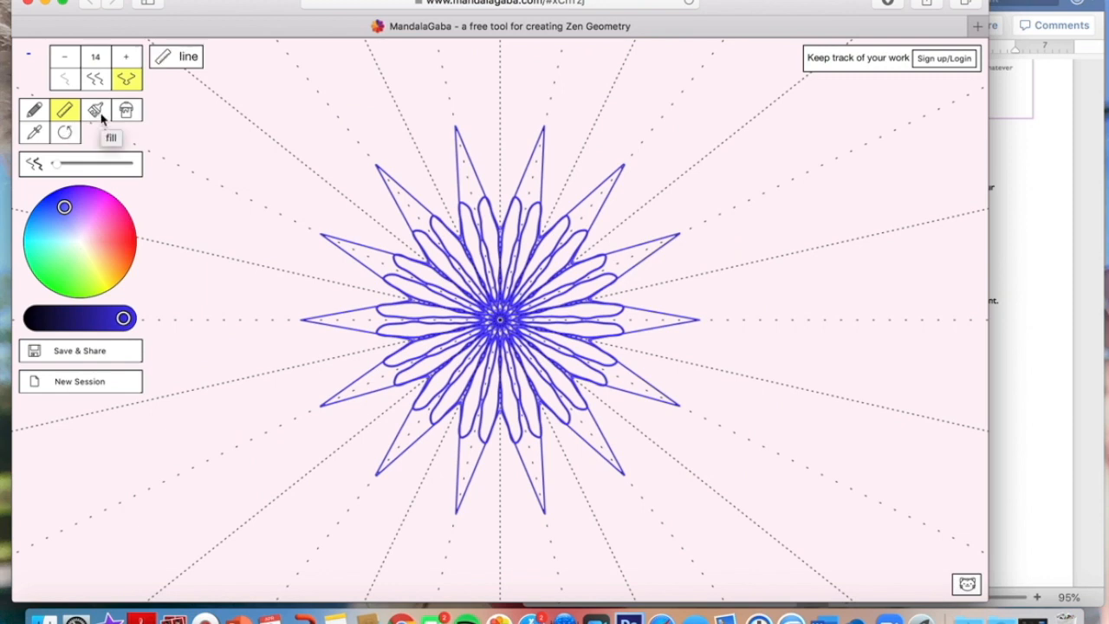
Use the fill tool to color five neighbouring petals on the flower's upper right with the current blue.
{"action": "left_click", "coordinate": [96, 110]}
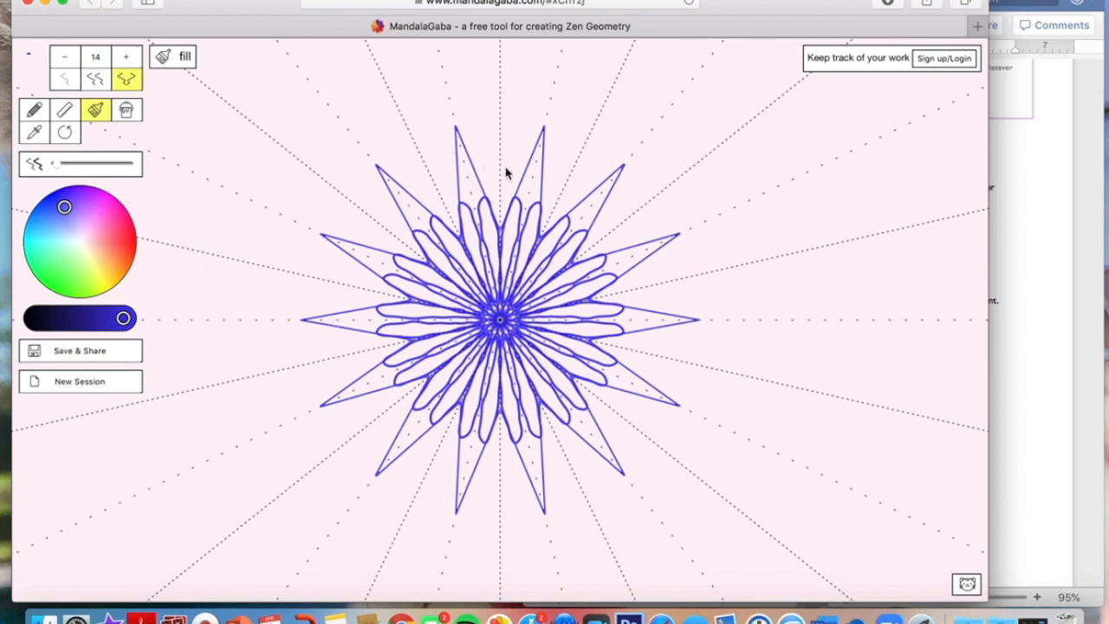
{"action": "left_click", "coordinate": [512, 232]}
{"action": "left_click", "coordinate": [531, 235]}
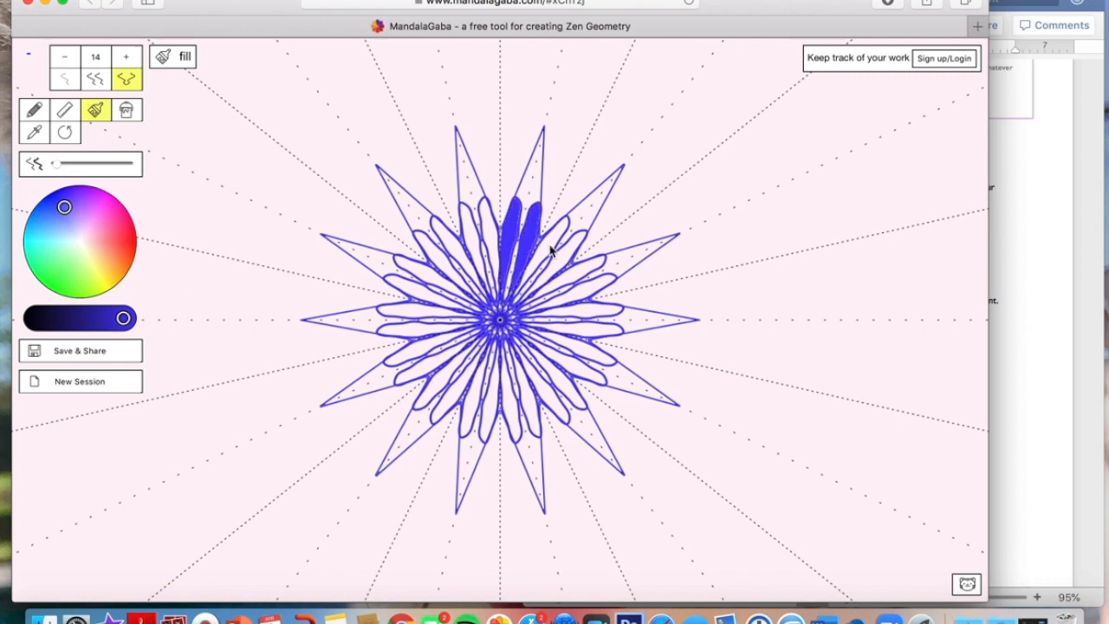
{"action": "left_click", "coordinate": [547, 243]}
{"action": "left_click", "coordinate": [561, 259]}
{"action": "left_click", "coordinate": [572, 274]}
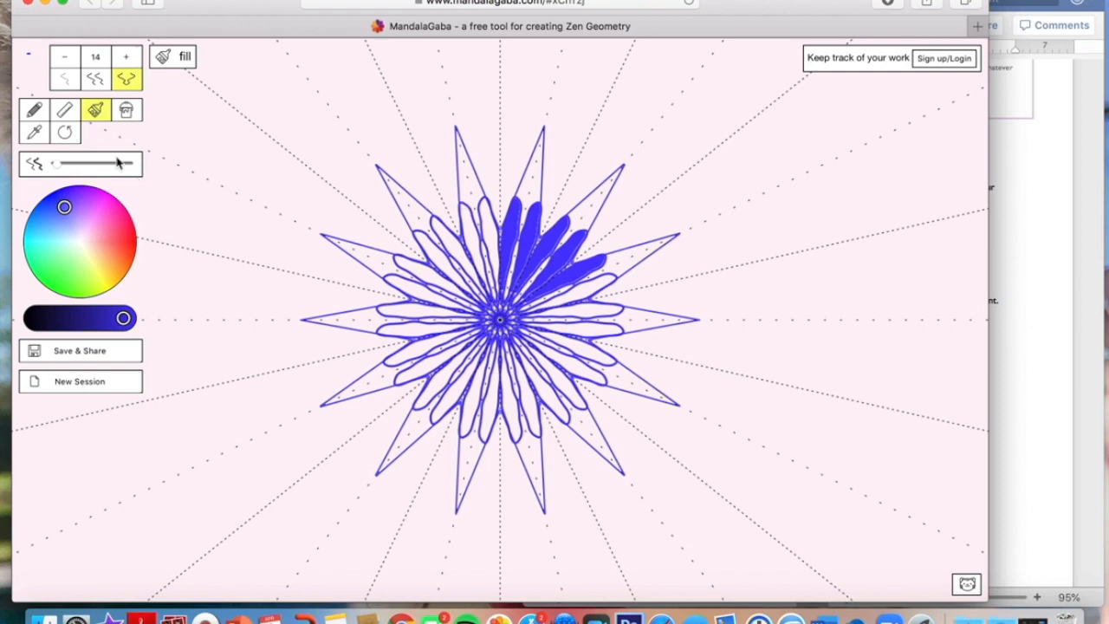
Undo all of the blue petal fills.
{"action": "left_click", "coordinate": [67, 132]}
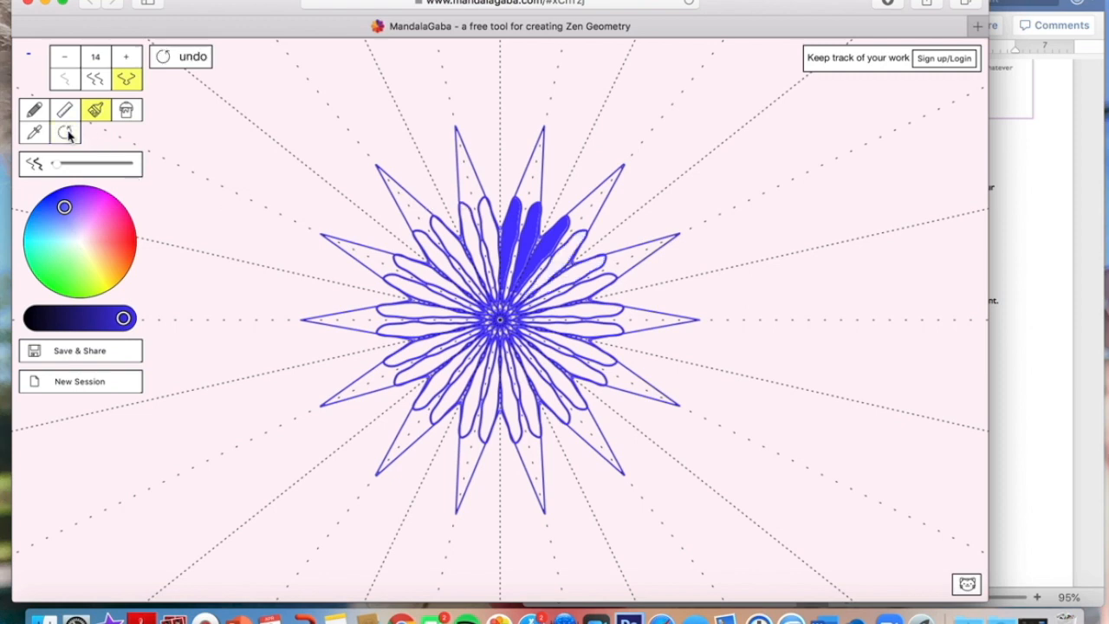
{"action": "left_click", "coordinate": [68, 132]}
{"action": "left_click", "coordinate": [67, 132]}
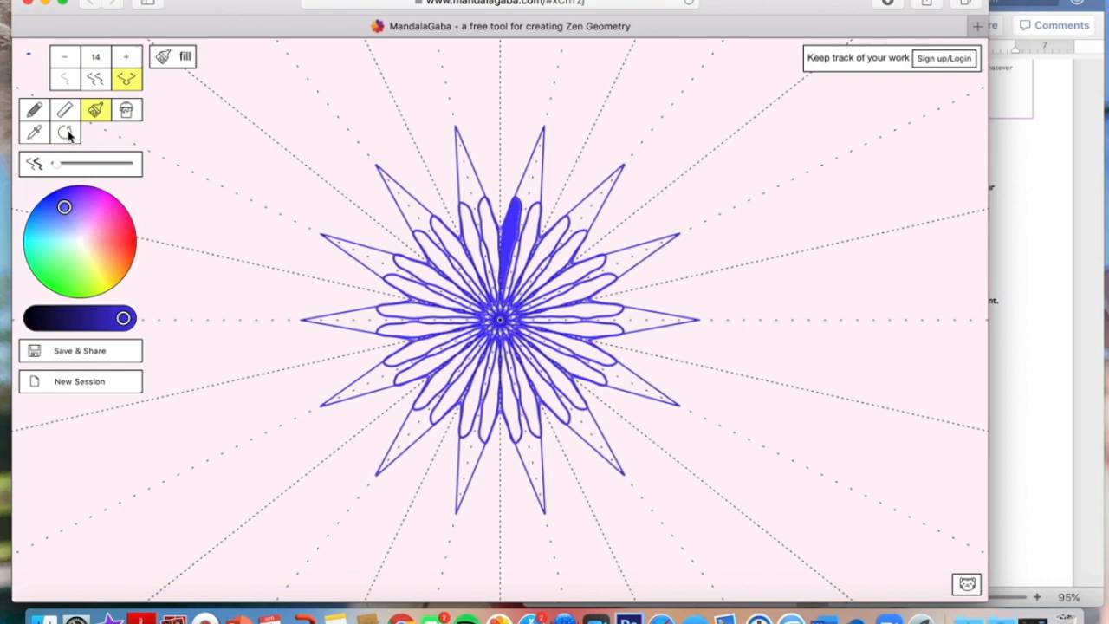
{"action": "left_click", "coordinate": [68, 132]}
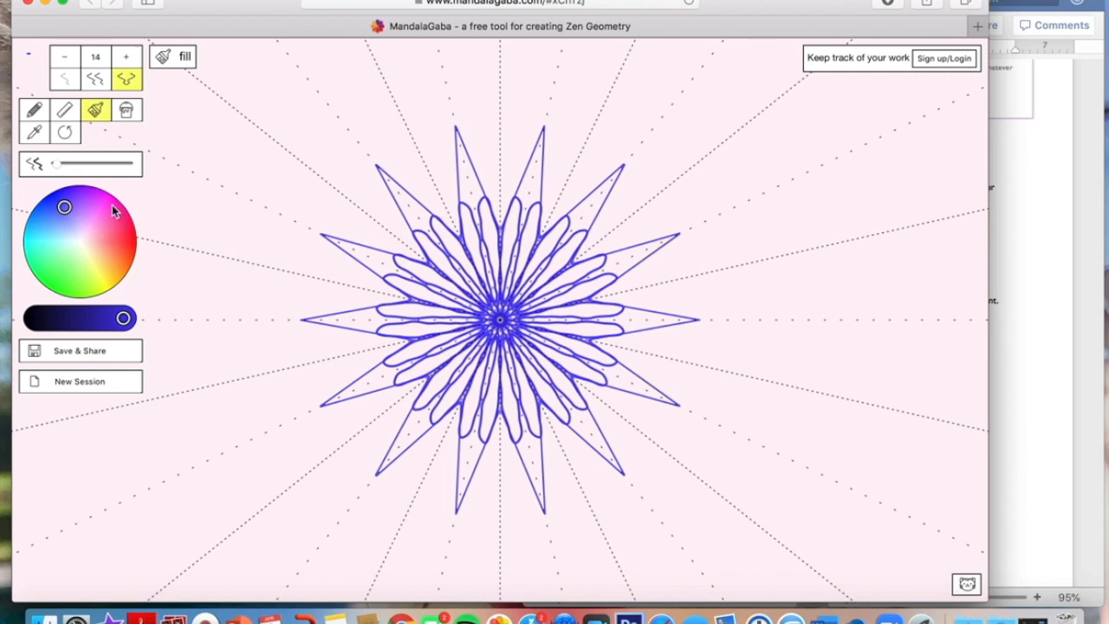
Pick a green pen color and draw freehand curves around the star points, ending in heart shapes outside the tips.
{"action": "left_click", "coordinate": [40, 267]}
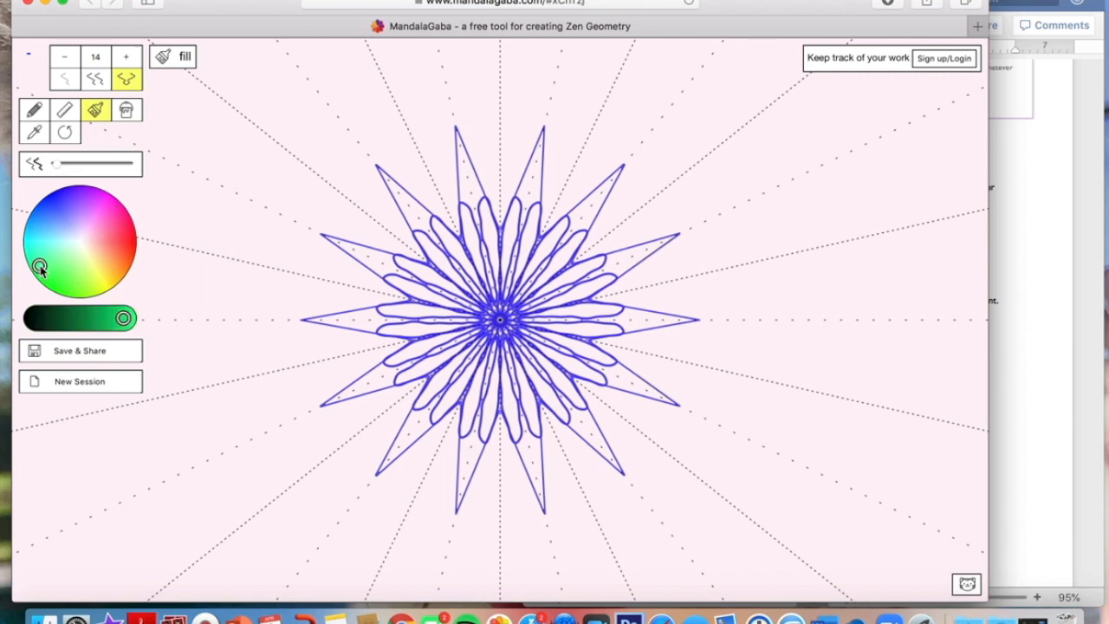
{"action": "left_click", "coordinate": [34, 110]}
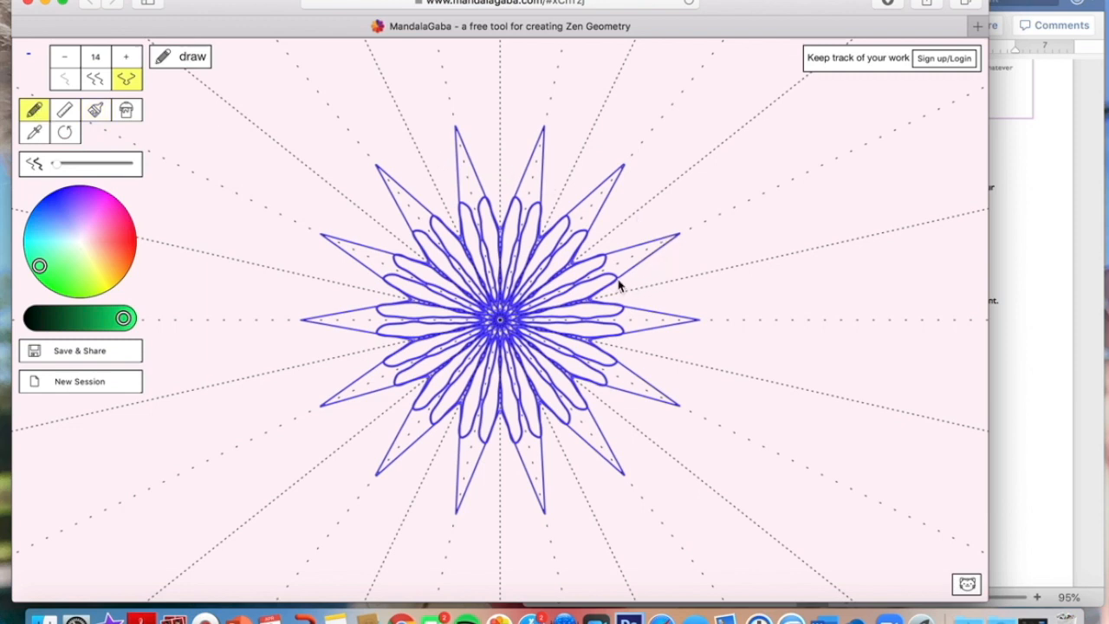
{"action": "mouse_move", "coordinate": [619, 286]}
{"action": "left_mouse_down"}
{"action": "mouse_move", "coordinate": [662, 285]}
{"action": "mouse_move", "coordinate": [705, 228]}
{"action": "mouse_move", "coordinate": [776, 230]}
{"action": "mouse_move", "coordinate": [745, 212]}
{"action": "left_mouse_up"}
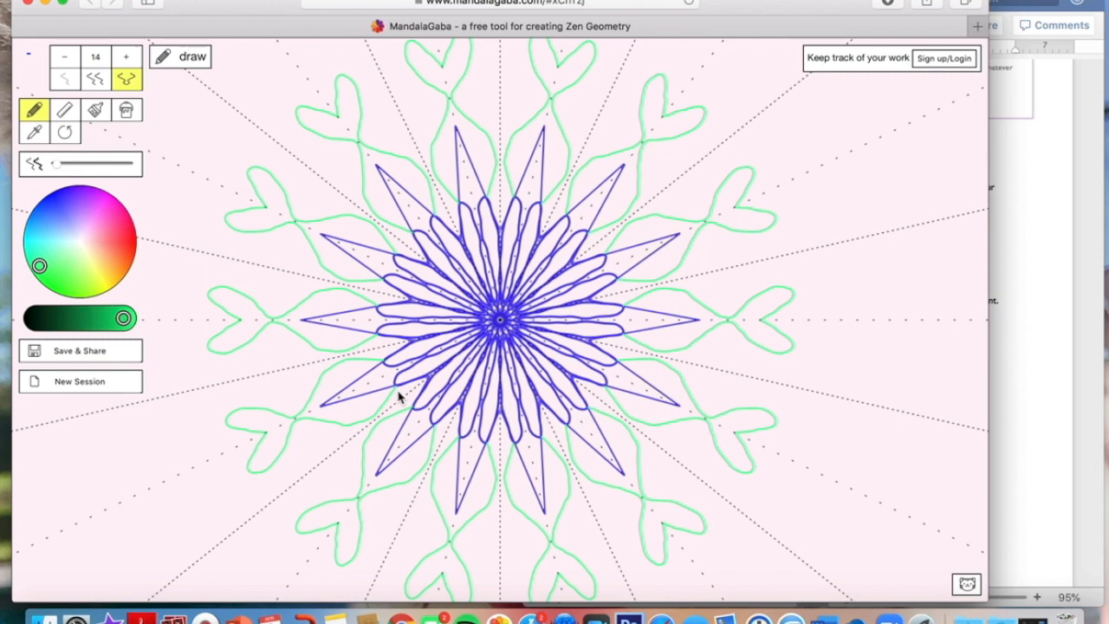
Sample the flower's blue-violet with the color picker to make it the current drawing color.
{"action": "left_click", "coordinate": [39, 140]}
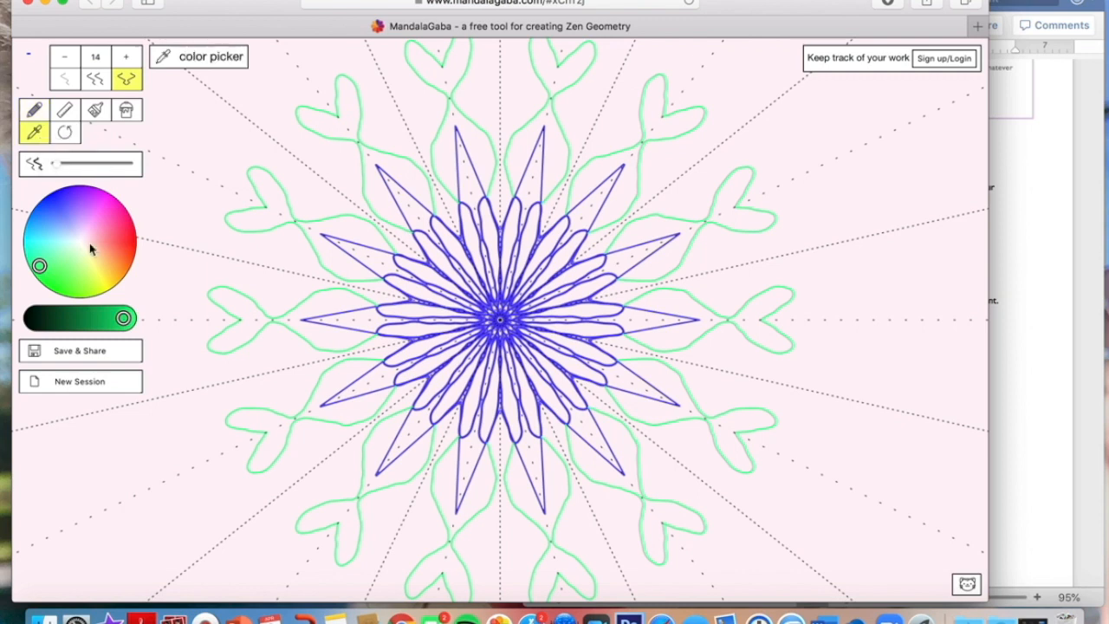
{"action": "left_click", "coordinate": [512, 308]}
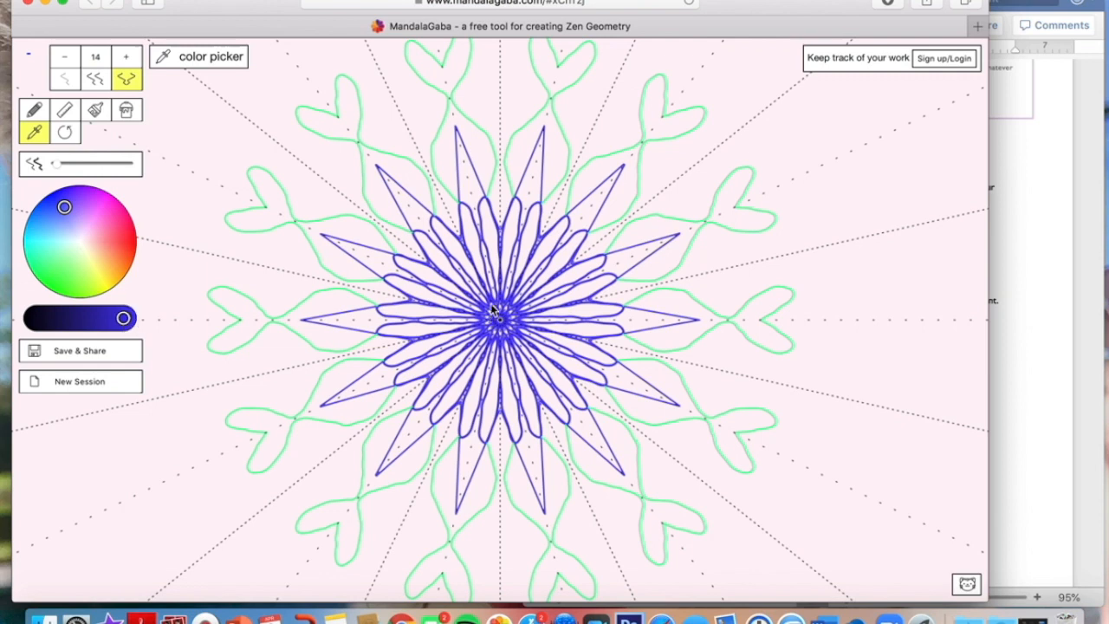
Draw short straight blue-violet lines as stripes across both lobes of the green heart shapes with the line tool.
{"action": "left_click", "coordinate": [67, 110]}
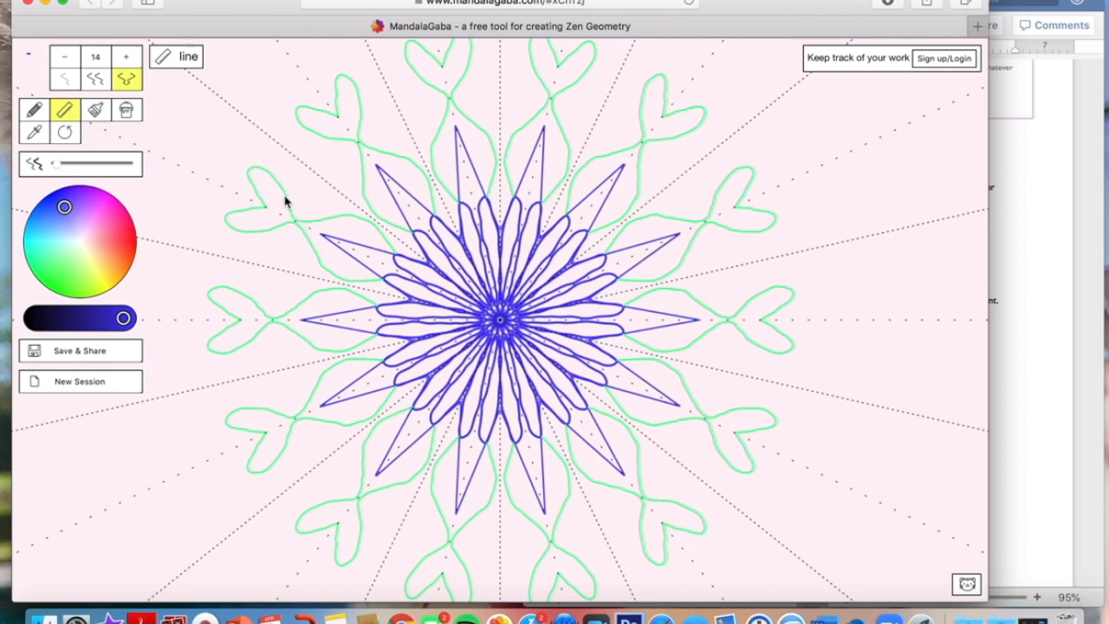
{"action": "mouse_move", "coordinate": [284, 197]}
{"action": "left_mouse_down"}
{"action": "mouse_move", "coordinate": [271, 224]}
{"action": "mouse_move", "coordinate": [259, 194]}
{"action": "mouse_move", "coordinate": [267, 179]}
{"action": "mouse_move", "coordinate": [255, 187]}
{"action": "left_mouse_up"}
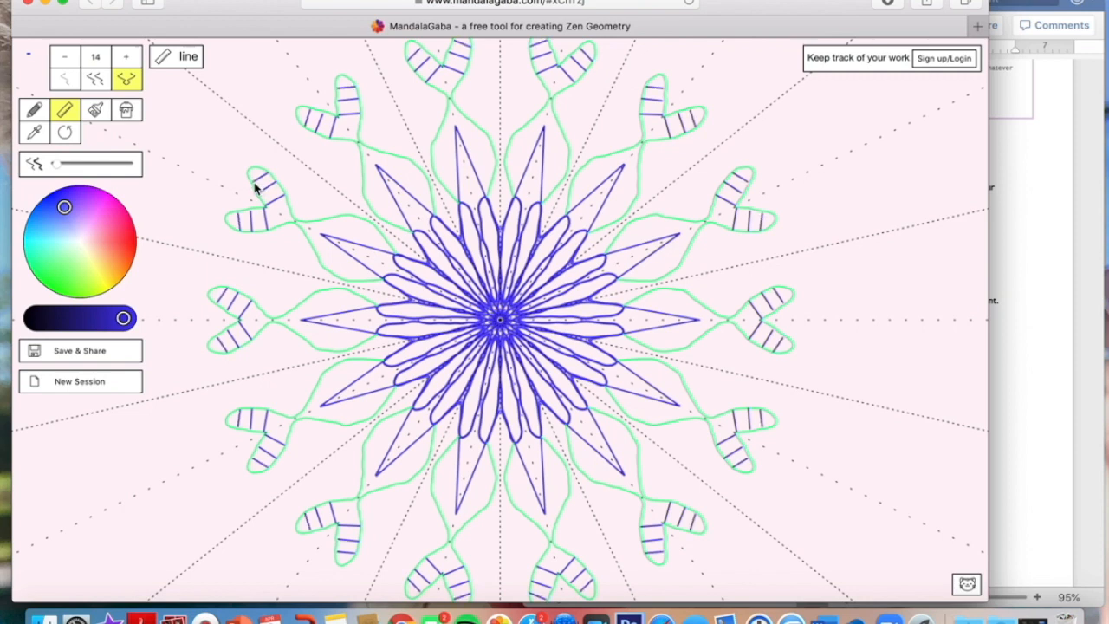
{"action": "left_click_drag", "start_coordinate": [259, 169], "coordinate": [252, 182]}
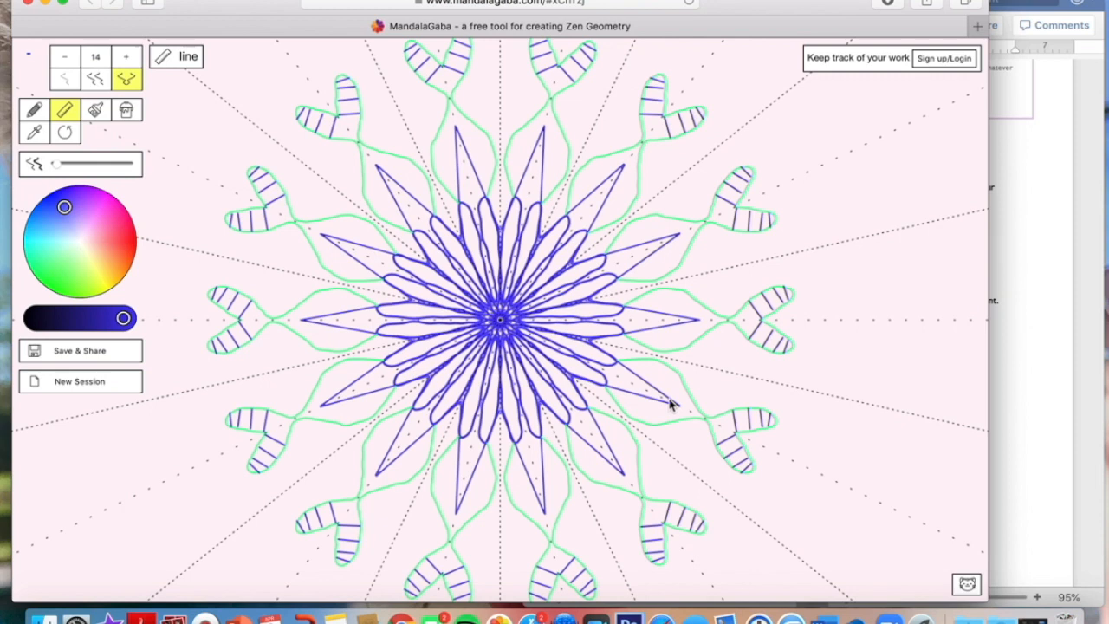
Sample the green of the outer curves, draw straight lines inside the star points, and add freehand green dots in the flower petals.
{"action": "left_click", "coordinate": [59, 275]}
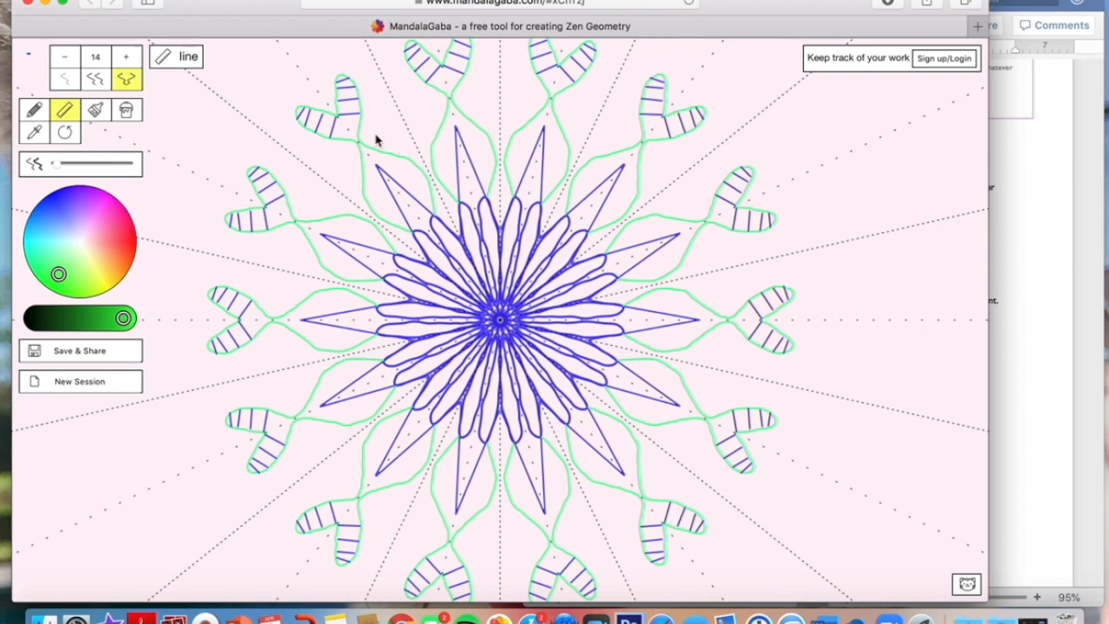
{"action": "left_click", "coordinate": [37, 132]}
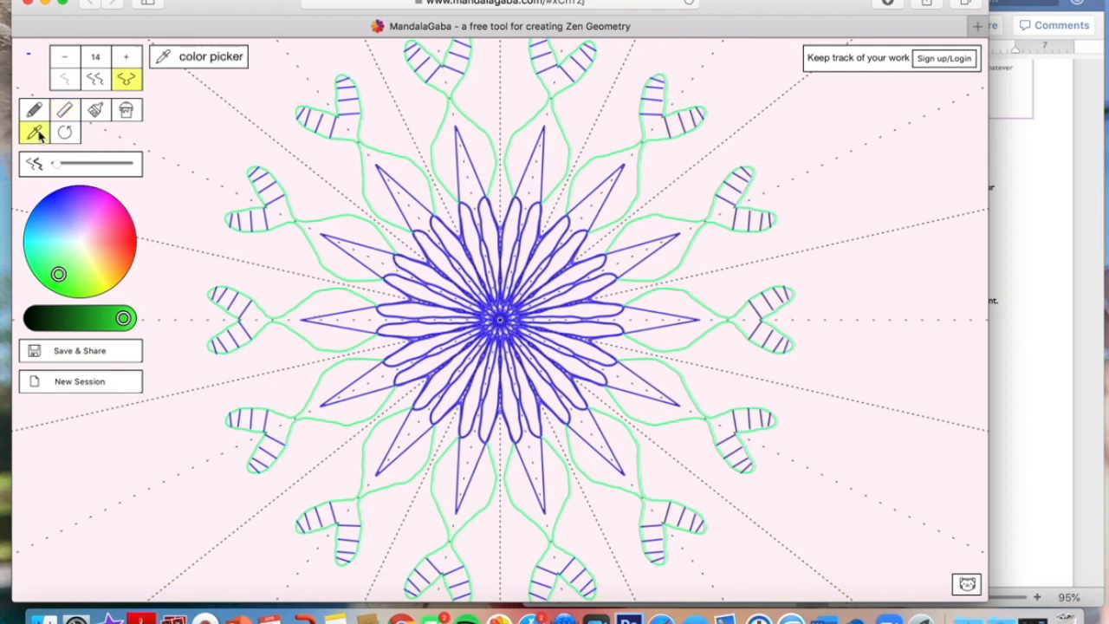
{"action": "left_click", "coordinate": [434, 171]}
{"action": "left_click", "coordinate": [65, 111]}
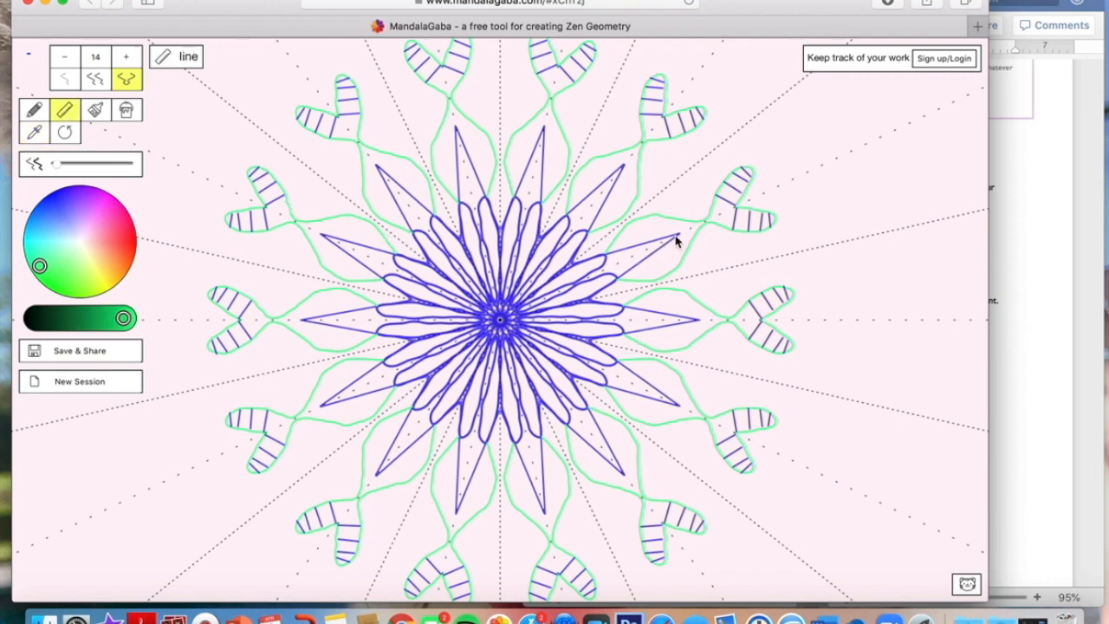
{"action": "left_click_drag", "start_coordinate": [677, 242], "coordinate": [601, 270]}
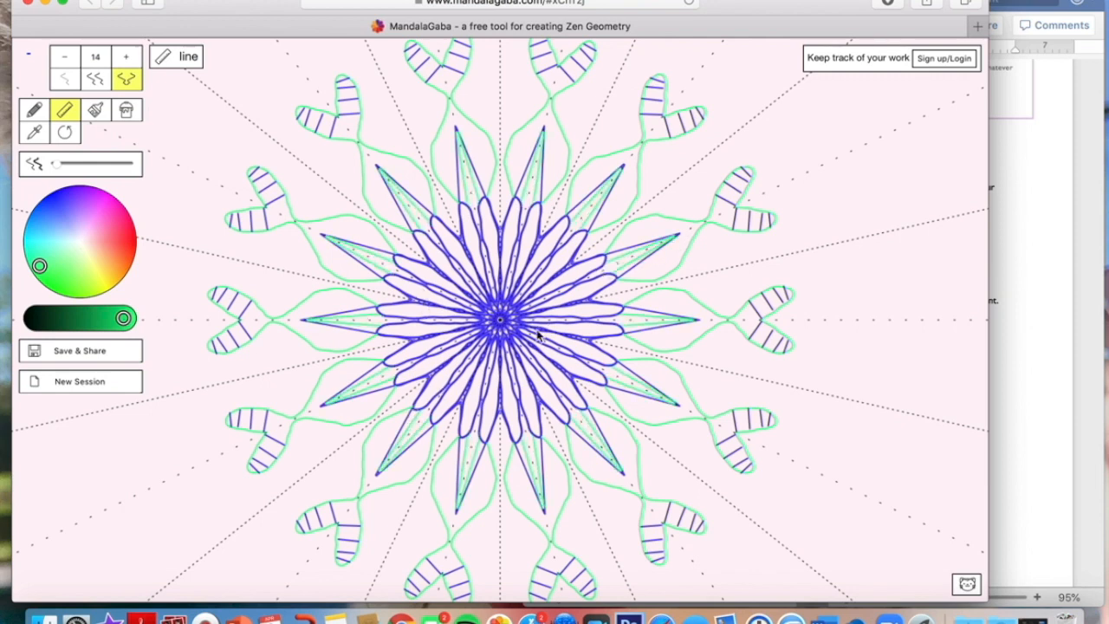
{"action": "left_click", "coordinate": [34, 111]}
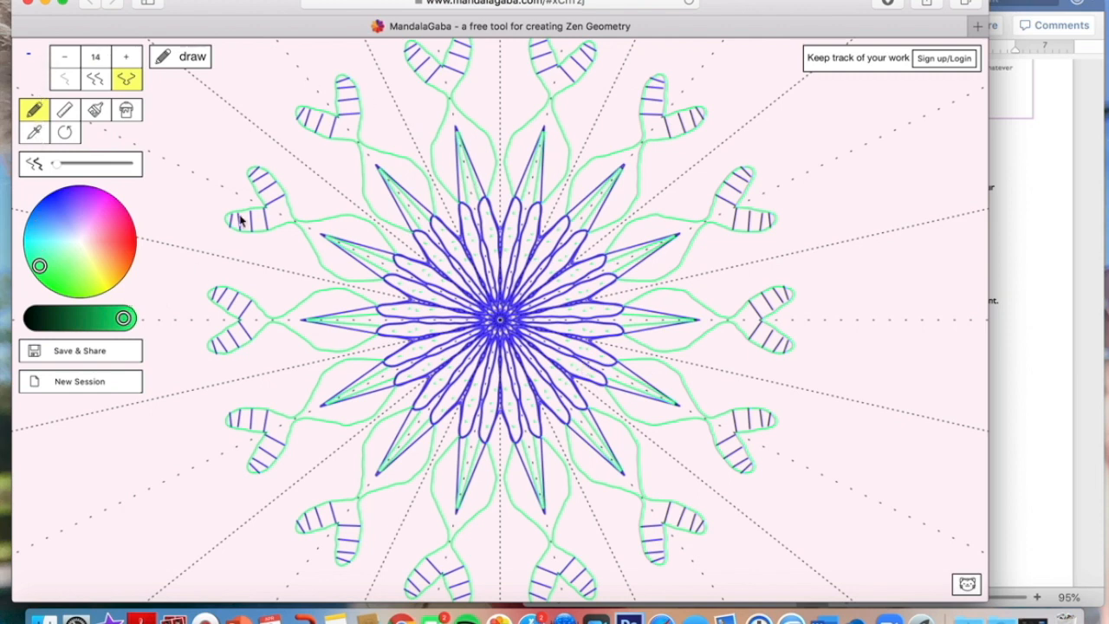
Render the finished mandala with Save & Share and copy the rendered image.
{"action": "left_click", "coordinate": [40, 352]}
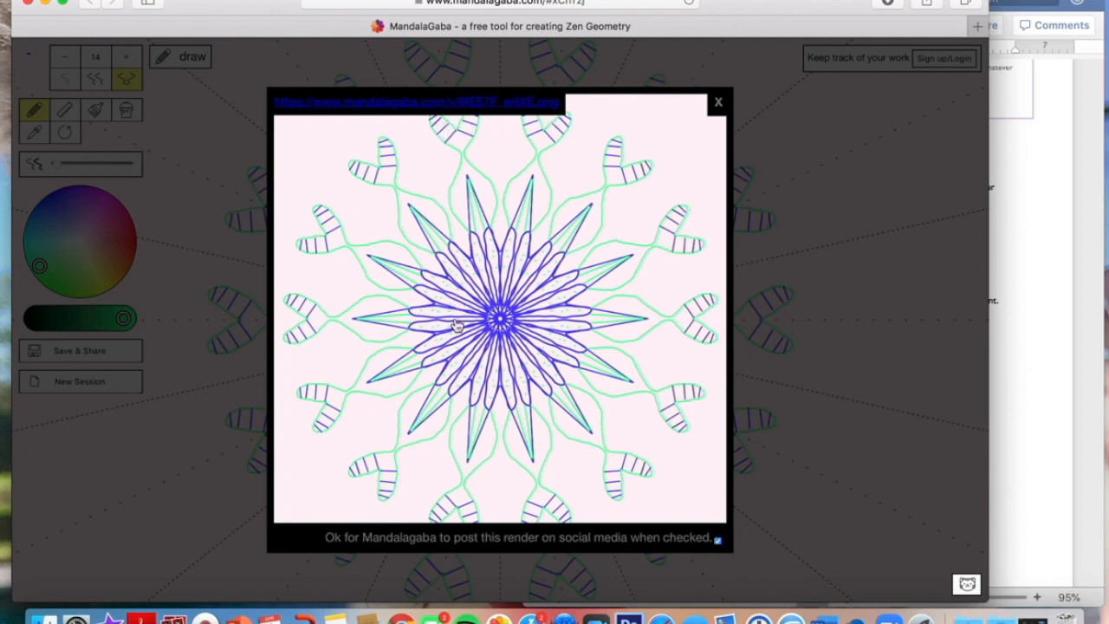
{"action": "right_click", "coordinate": [483, 332]}
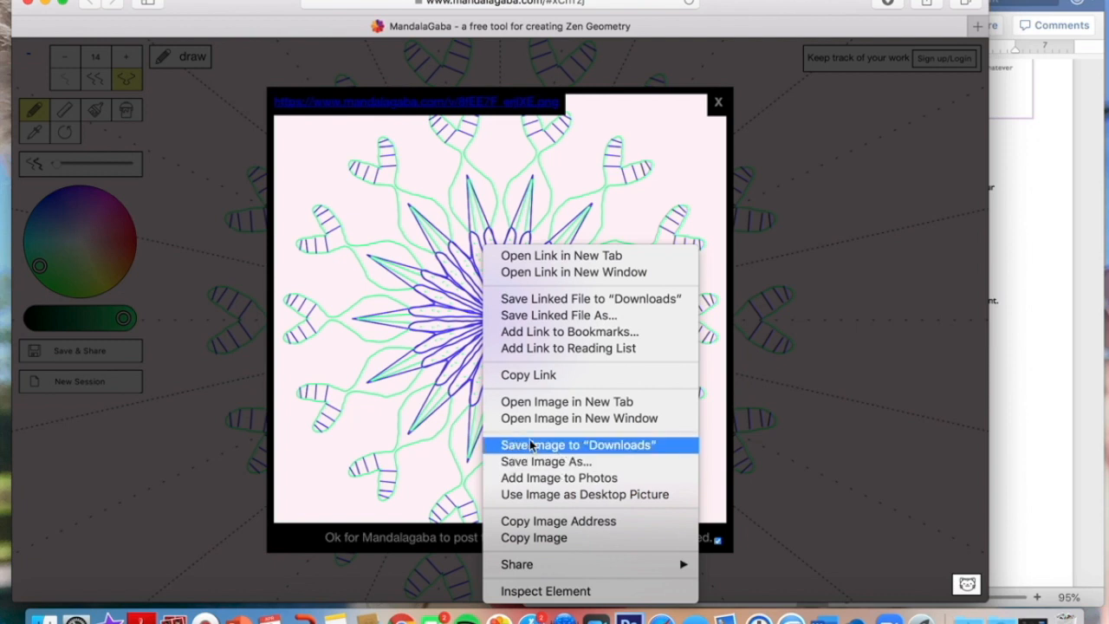
{"action": "left_click", "coordinate": [534, 538]}
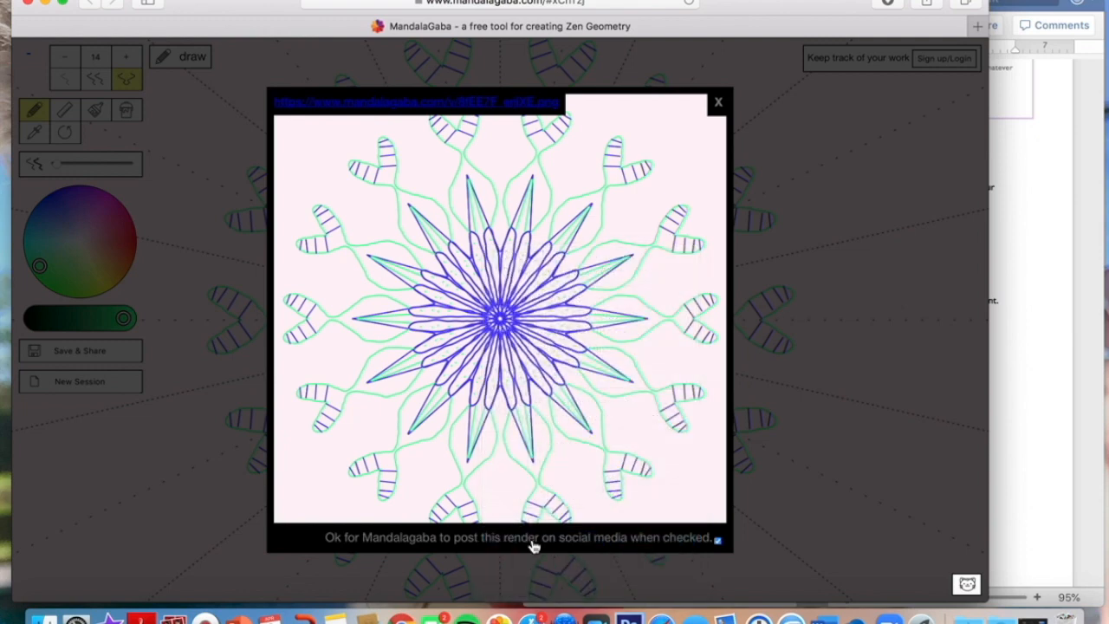
Switch to the Word assignment and replace the orange "Copy & Paste your Digital Mandalas HERE." shape with the copied mandala image.
{"action": "left_click", "coordinate": [1056, 197]}
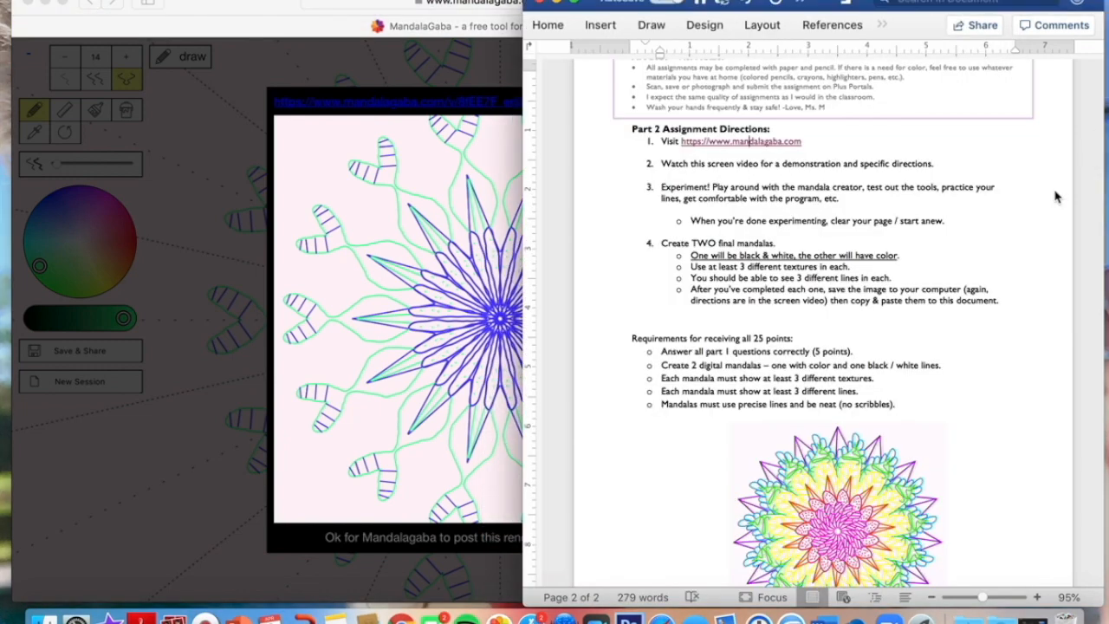
{"action": "scroll", "coordinate": [902, 260], "scroll_direction": "up", "scroll_amount": 3}
{"action": "scroll", "coordinate": [901, 260], "scroll_direction": "up", "scroll_amount": 10}
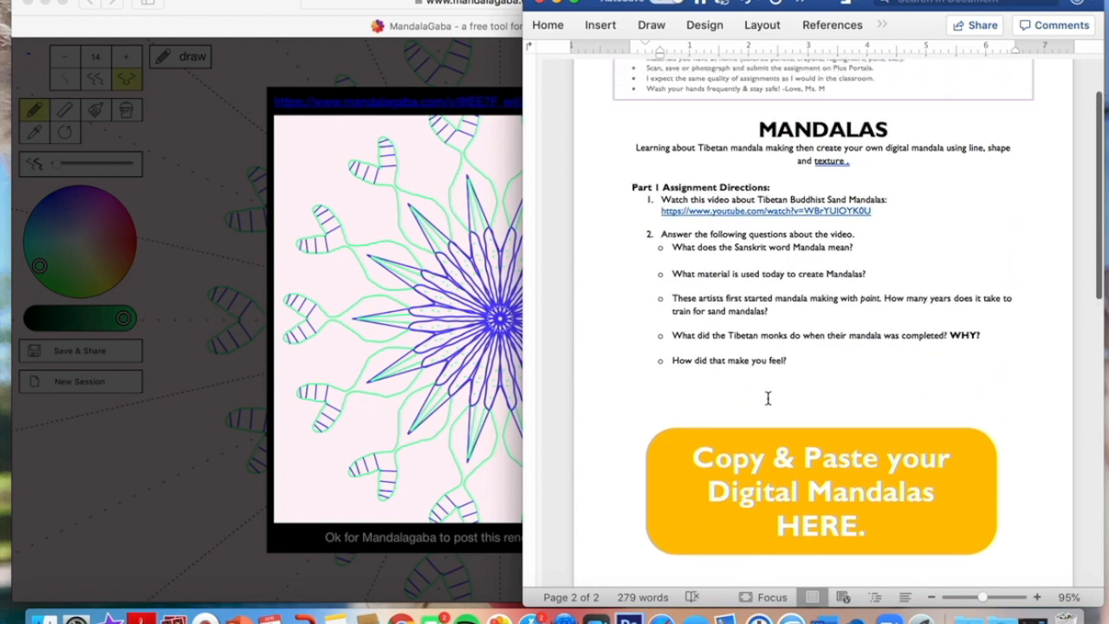
{"action": "scroll", "coordinate": [701, 455], "scroll_direction": "down", "scroll_amount": 2}
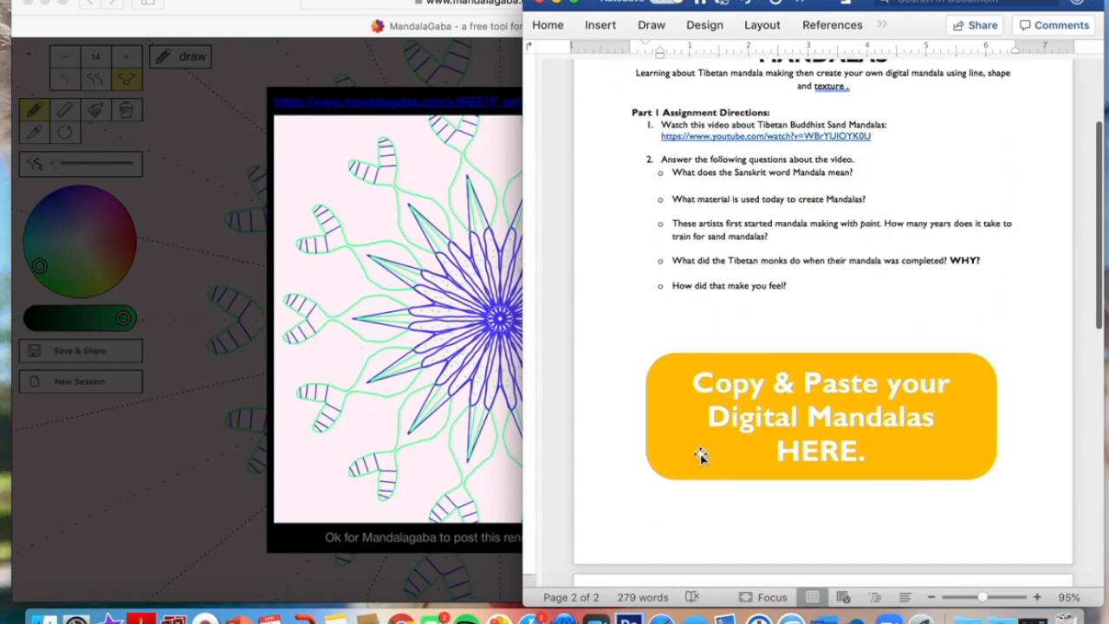
{"action": "left_click", "coordinate": [666, 402]}
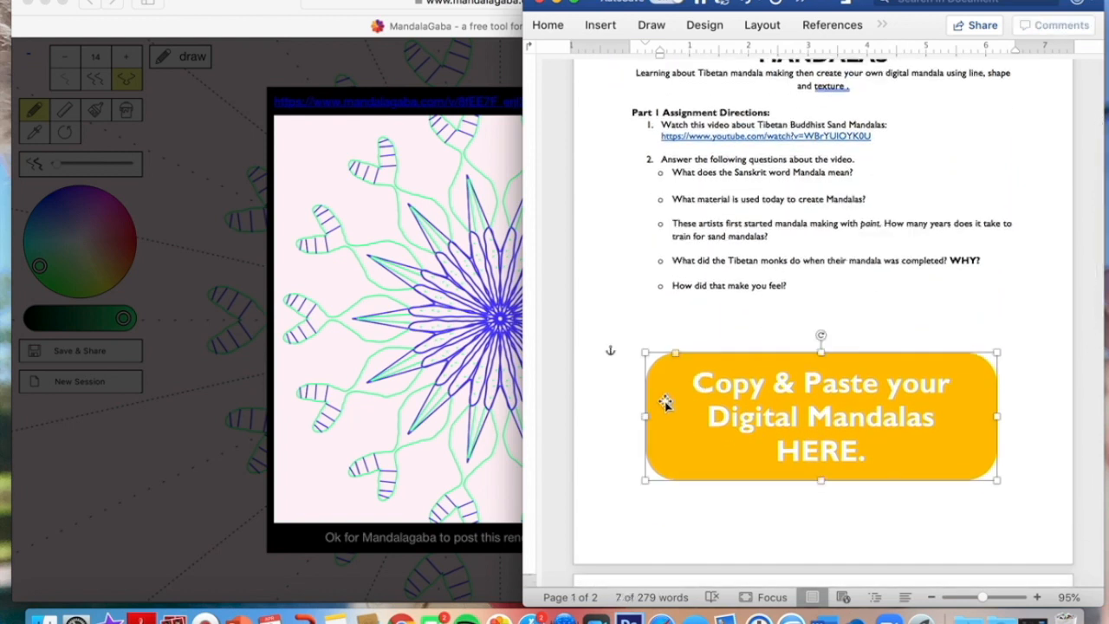
{"action": "key", "text": "BackSpace"}
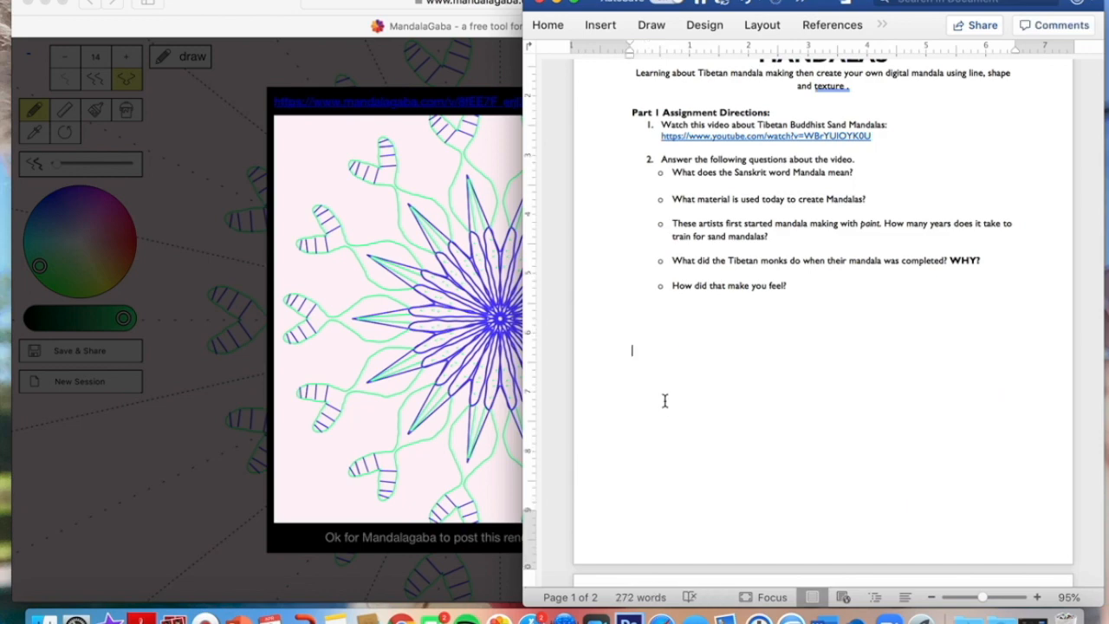
{"action": "key", "text": "super+v"}
Shrink the pasted mandala picture proportionally to about 2.5 inches wide so it fits below the Part 1 questions.
{"action": "left_click", "coordinate": [813, 381]}
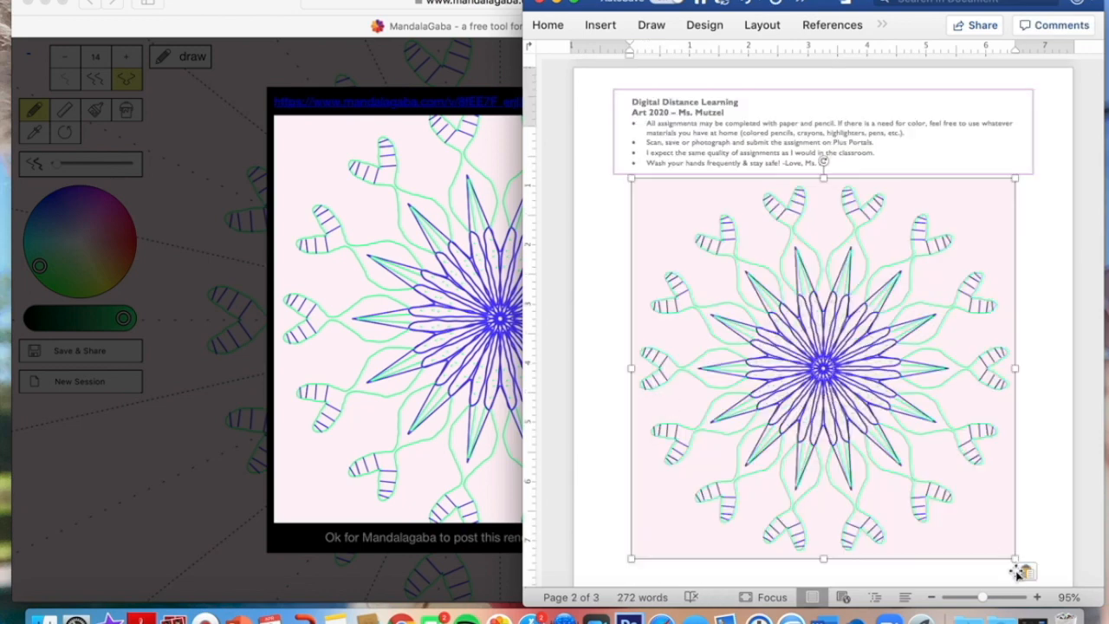
{"action": "left_click_drag", "start_coordinate": [1015, 563], "coordinate": [781, 311]}
{"action": "scroll", "coordinate": [780, 305], "scroll_direction": "up", "scroll_amount": 1}
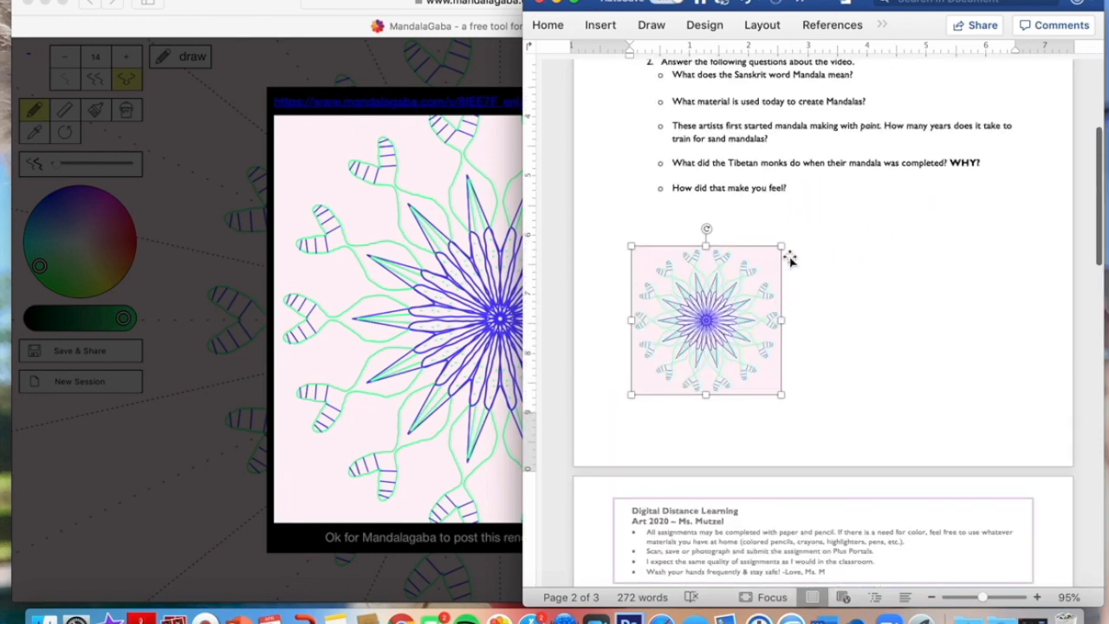
{"action": "left_click", "coordinate": [845, 292]}
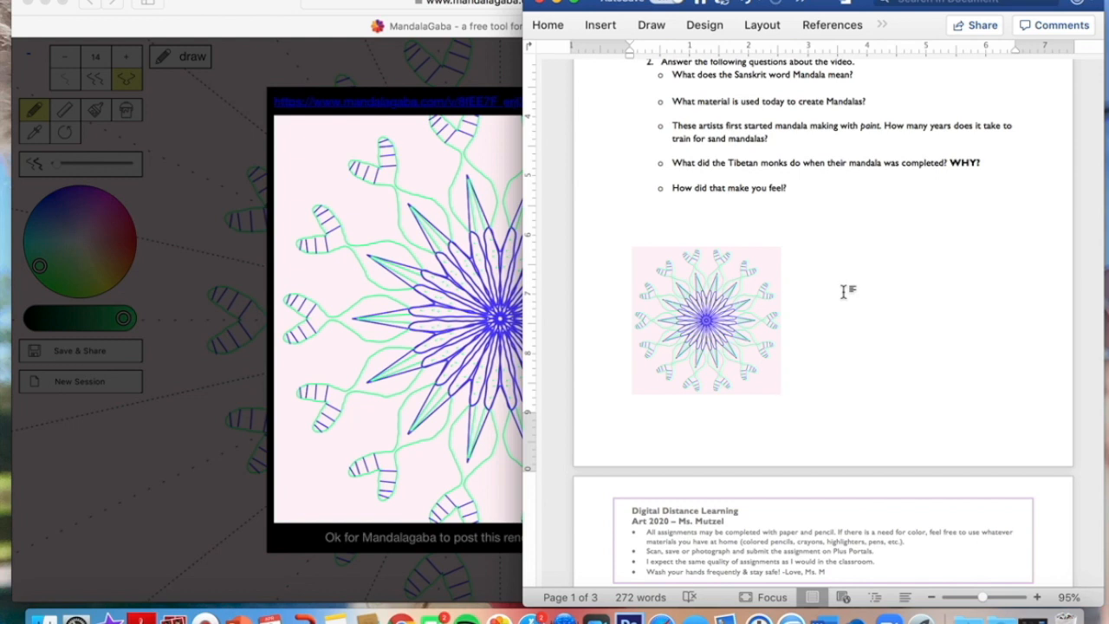
{"action": "scroll", "coordinate": [845, 292], "scroll_direction": "up", "scroll_amount": 5}
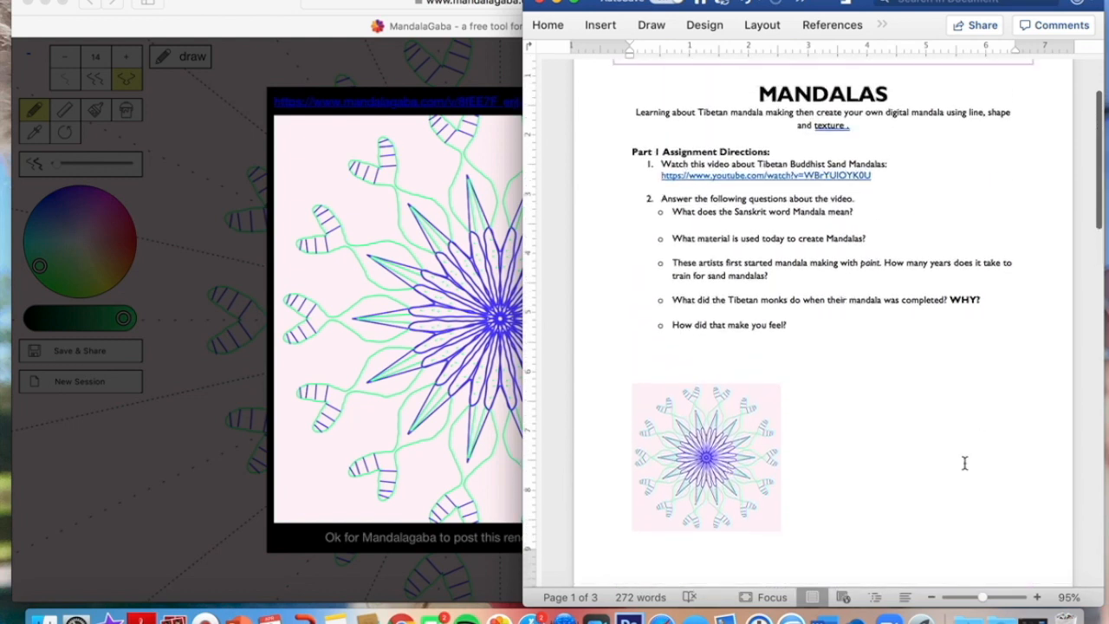
{"action": "left_click", "coordinate": [714, 465]}
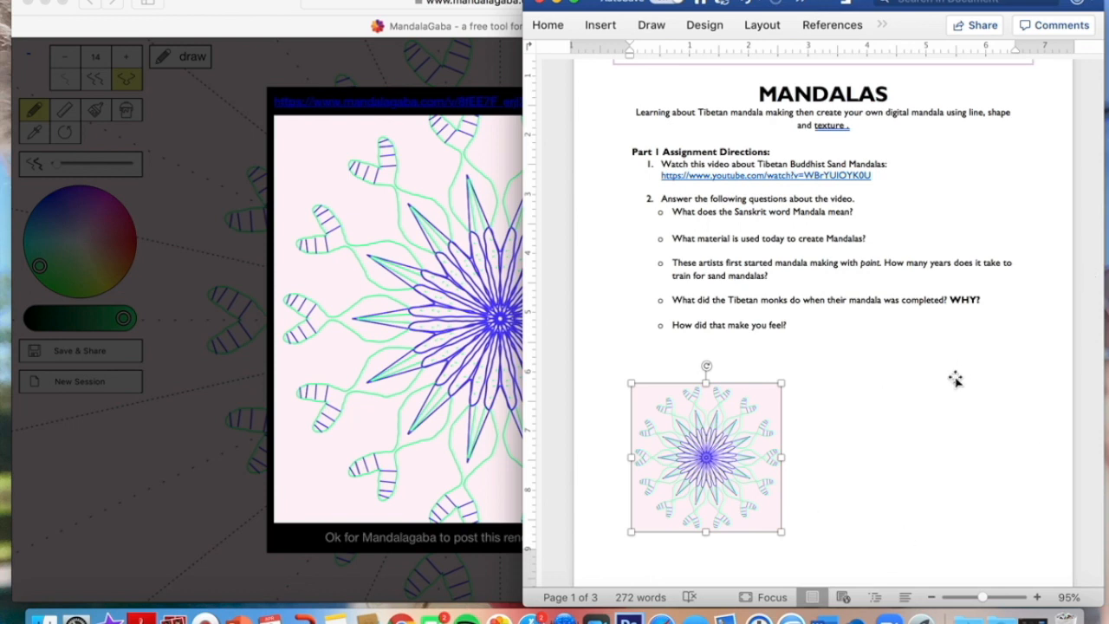
{"action": "left_click", "coordinate": [851, 338]}
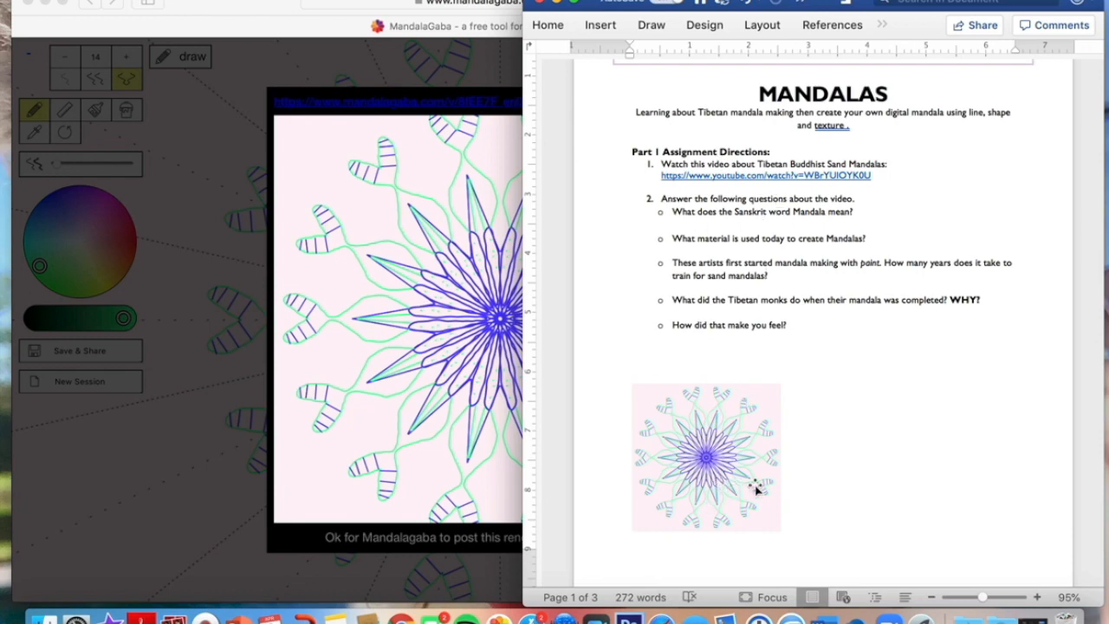
Return to MandalaGaba, close the saved render, start a new session, and pick a near-white pen color.
{"action": "left_click", "coordinate": [217, 7]}
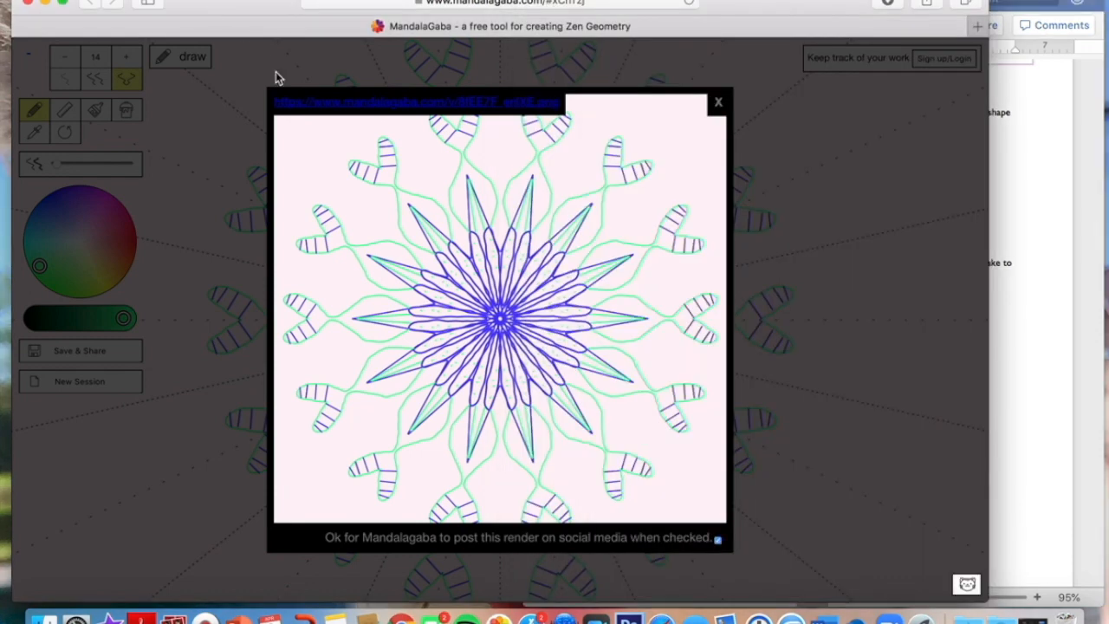
{"action": "left_click", "coordinate": [718, 103]}
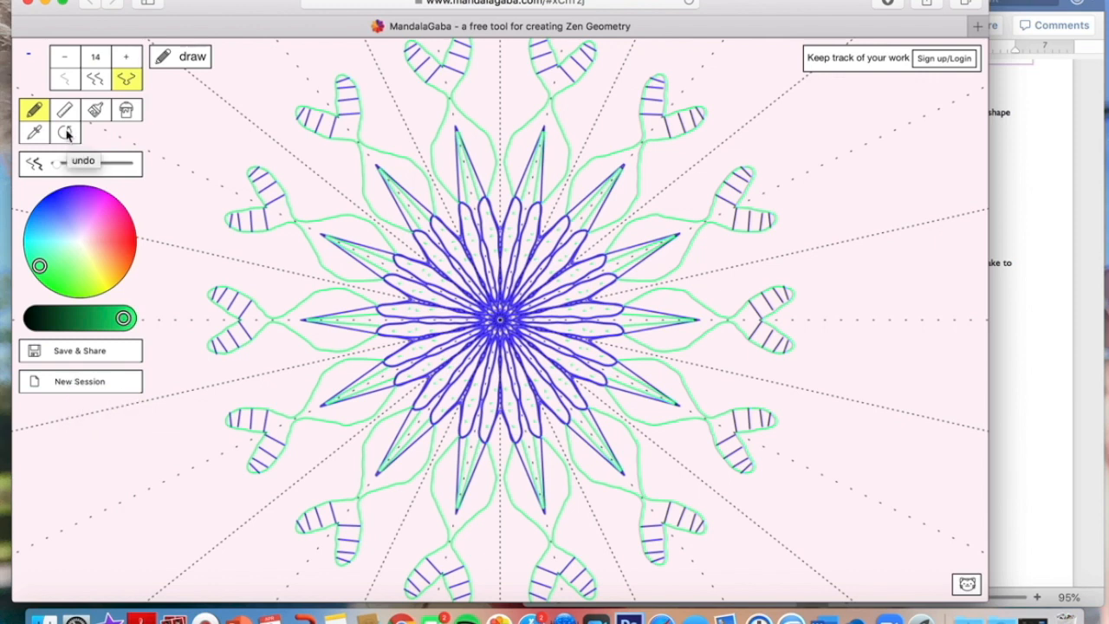
{"action": "left_click", "coordinate": [51, 386]}
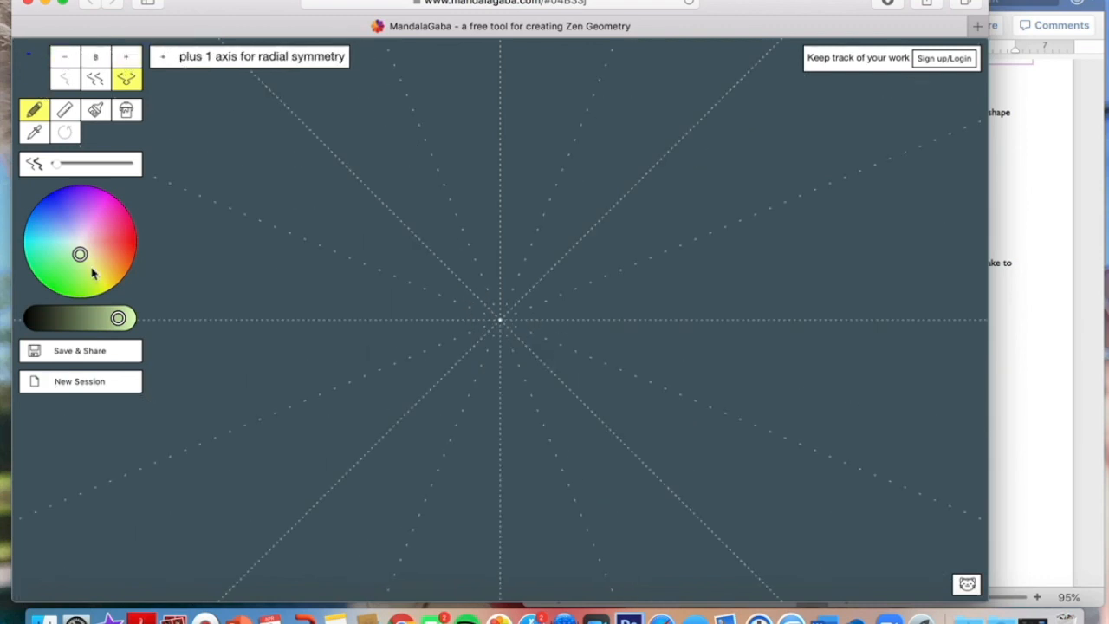
{"action": "left_click", "coordinate": [80, 238]}
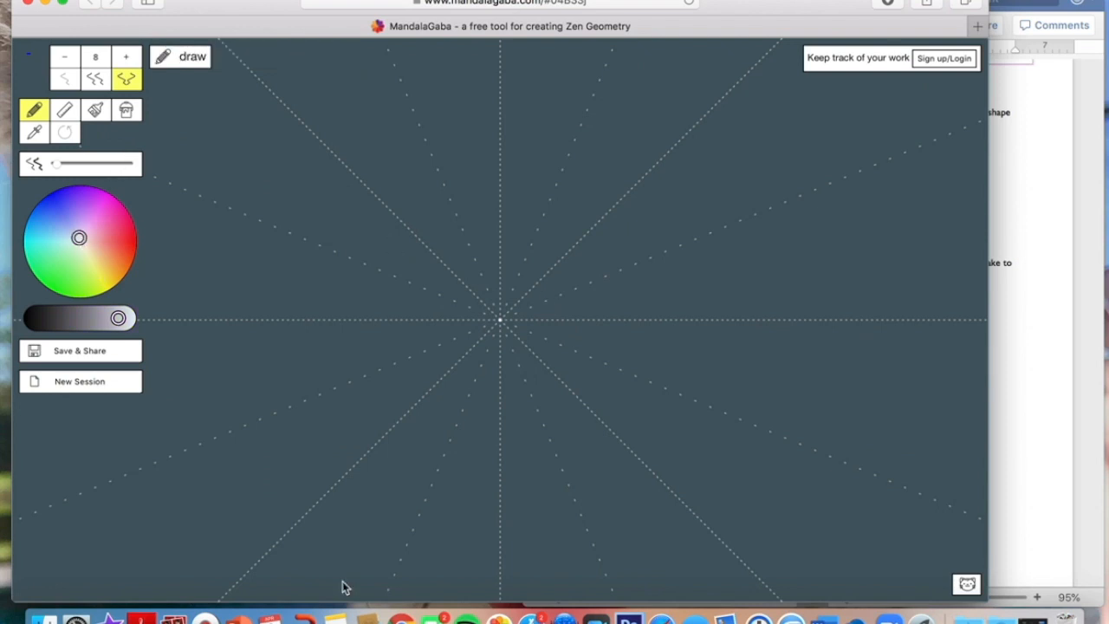
Switch back to the Word assignment and review the Part 1 directions and the pasted mandala.
{"action": "left_click", "coordinate": [1028, 287]}
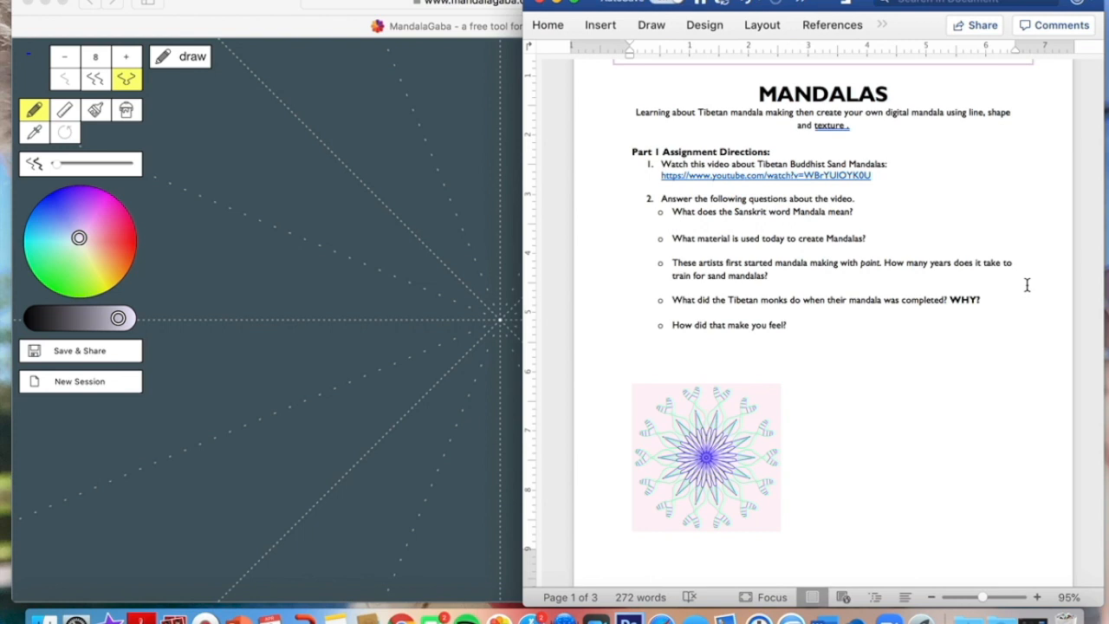
{"action": "scroll", "coordinate": [919, 190], "scroll_direction": "up", "scroll_amount": 3}
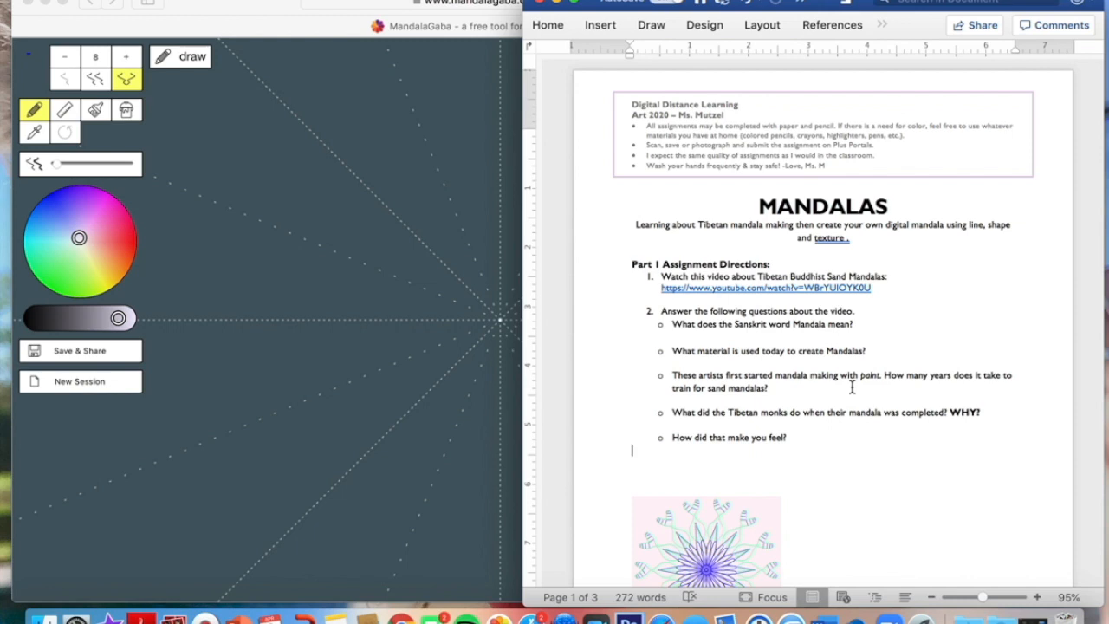
{"action": "scroll", "coordinate": [852, 388], "scroll_direction": "down", "scroll_amount": 5}
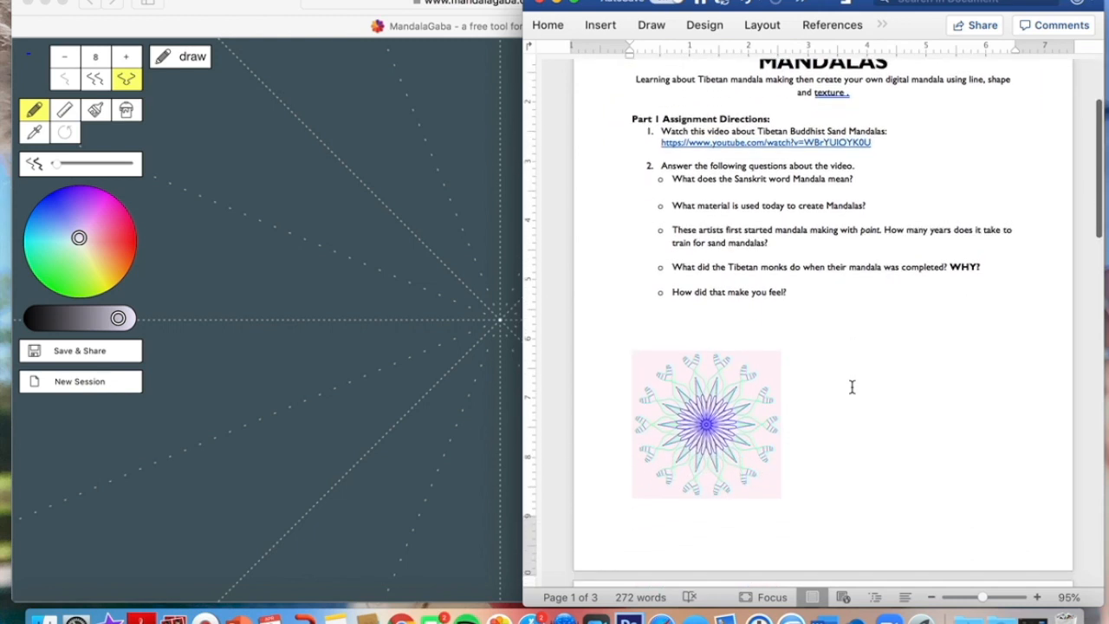